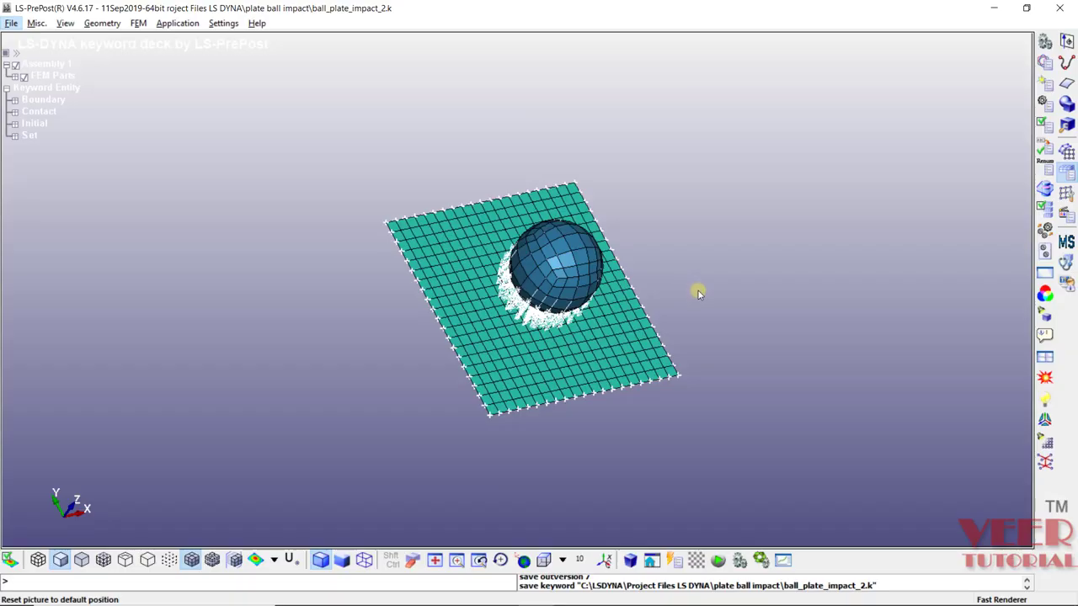
Open the Keyword Manager from FEM > Model and Part and collapse all categories.
{"action": "left_click", "coordinate": [137, 25]}
{"action": "mouse_move", "coordinate": [175, 64]}
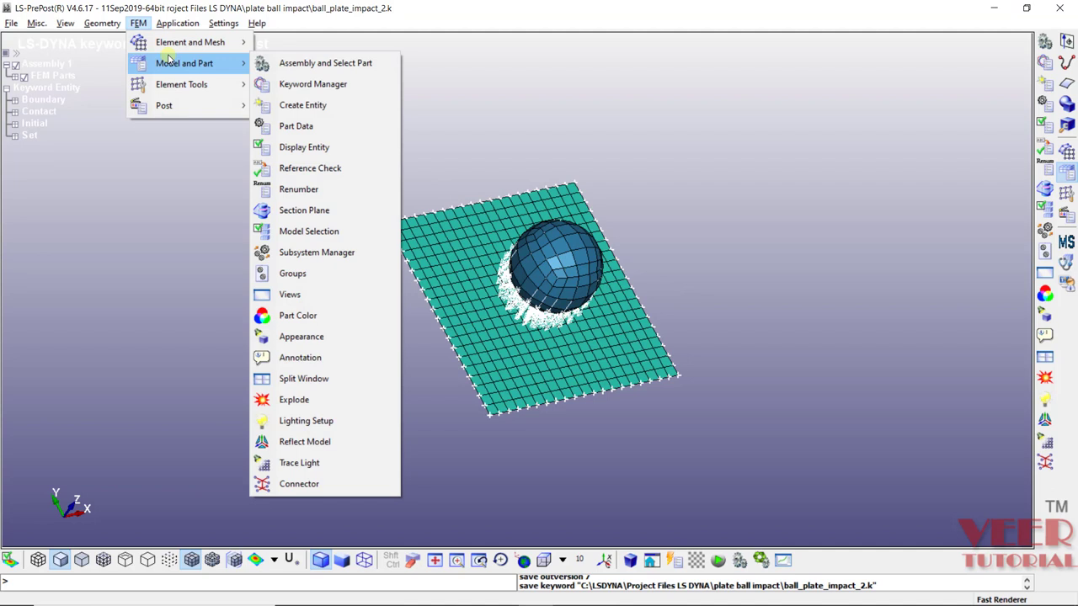
{"action": "left_click", "coordinate": [294, 84]}
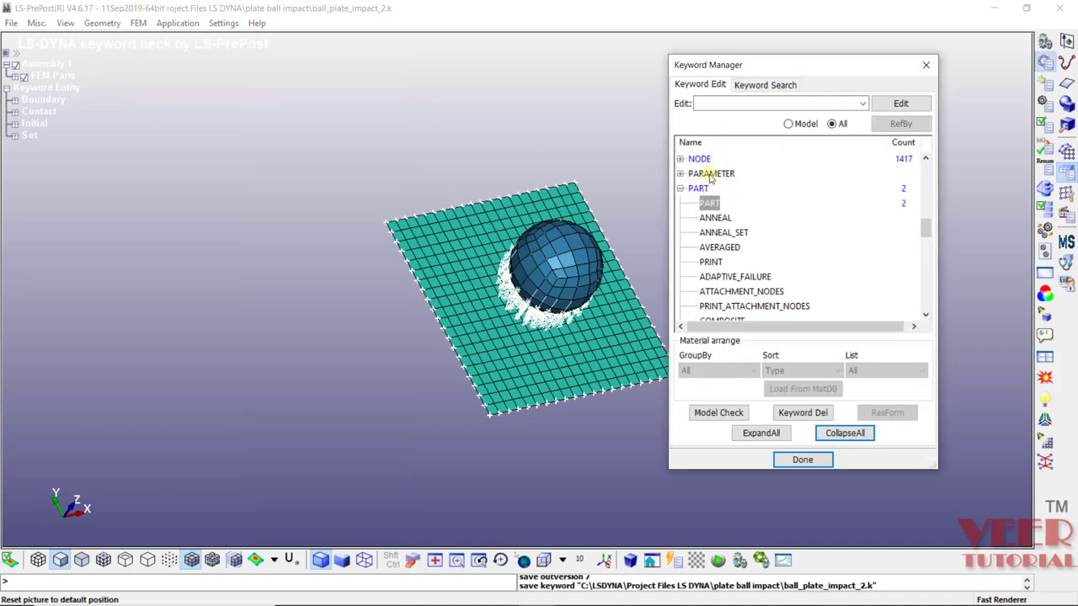
{"action": "left_click", "coordinate": [836, 434]}
Expand the CONTROL category and select the TERMINATION keyword.
{"action": "scroll", "coordinate": [706, 211], "scroll_direction": "up", "scroll_amount": 10}
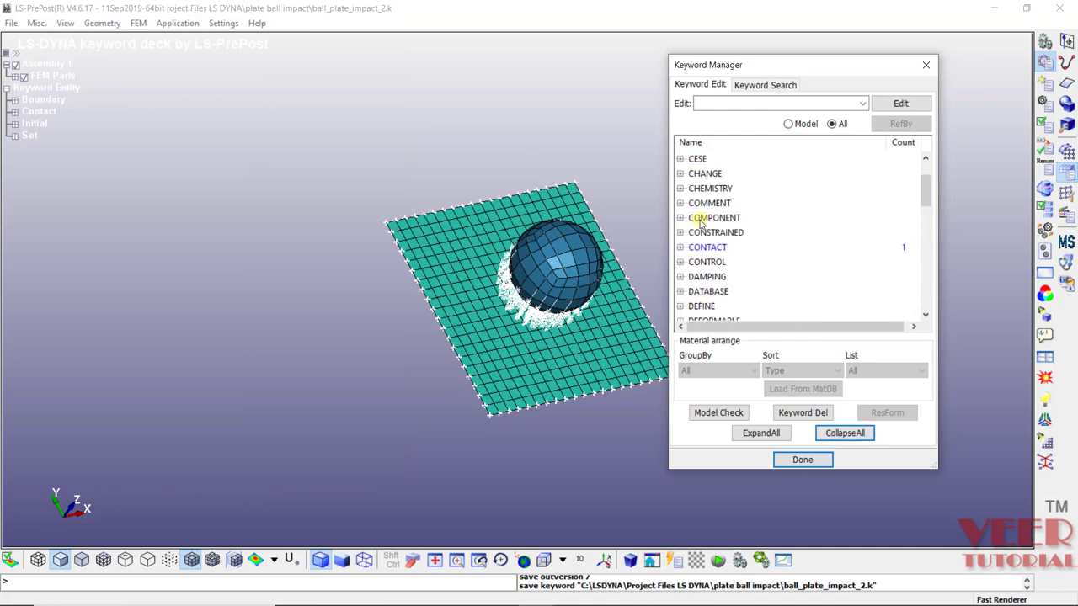
{"action": "scroll", "coordinate": [703, 274], "scroll_direction": "down", "scroll_amount": 2}
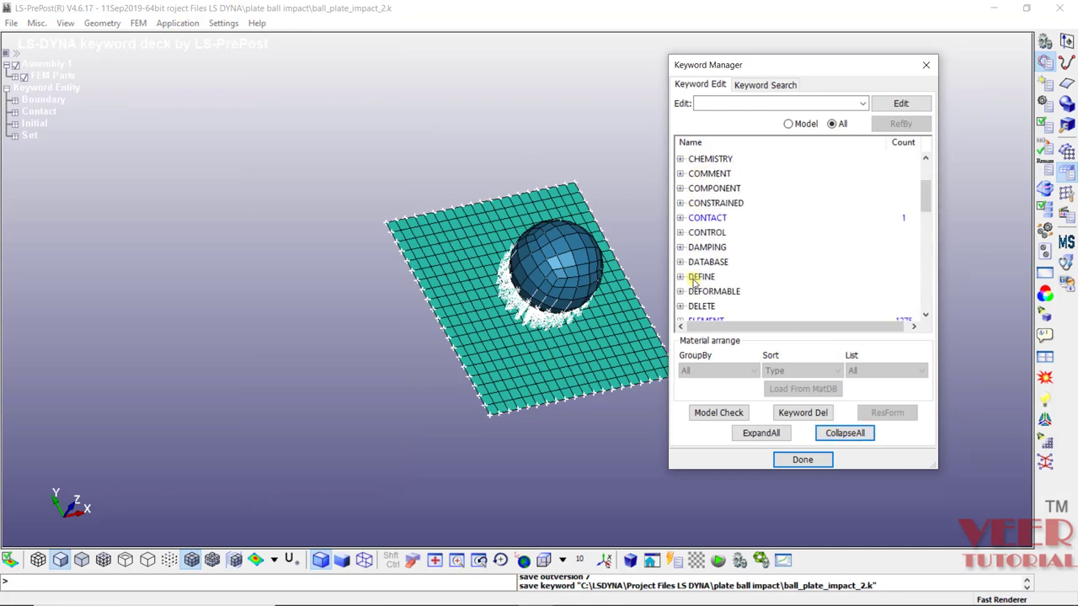
{"action": "left_click", "coordinate": [680, 232]}
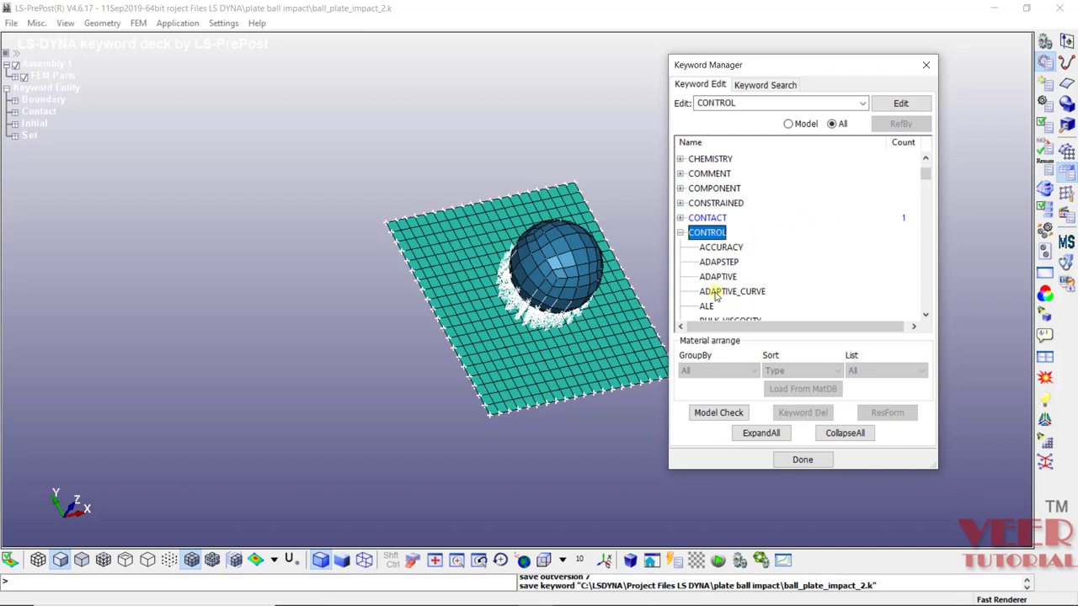
{"action": "scroll", "coordinate": [714, 293], "scroll_direction": "down", "scroll_amount": 5}
{"action": "scroll", "coordinate": [714, 293], "scroll_direction": "down", "scroll_amount": 15}
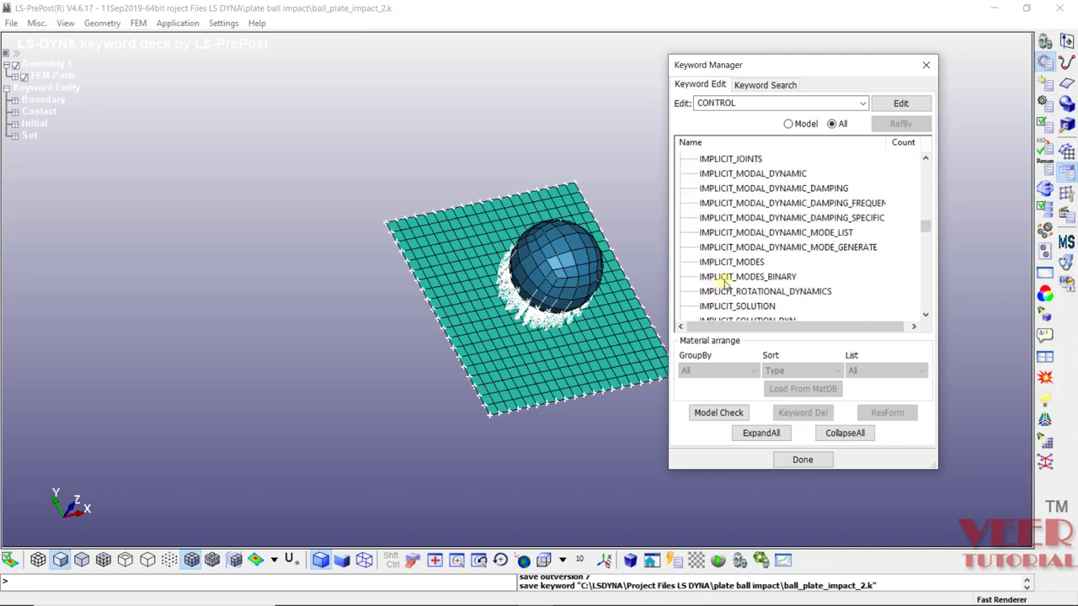
{"action": "scroll", "coordinate": [749, 282], "scroll_direction": "down", "scroll_amount": 15}
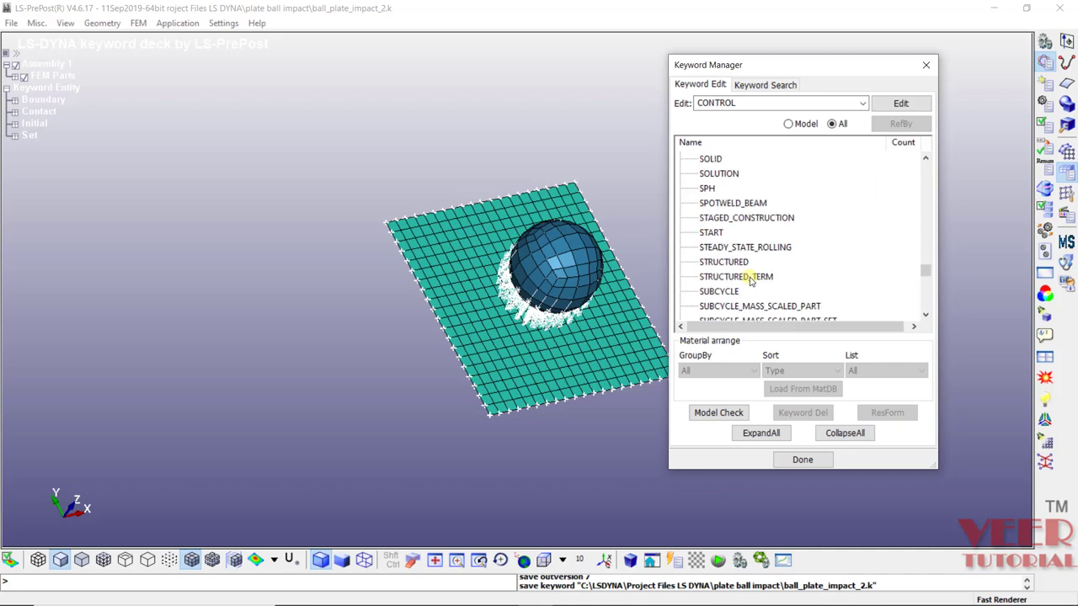
{"action": "scroll", "coordinate": [749, 280], "scroll_direction": "down", "scroll_amount": 2}
{"action": "scroll", "coordinate": [746, 158], "scroll_direction": "up", "scroll_amount": 1}
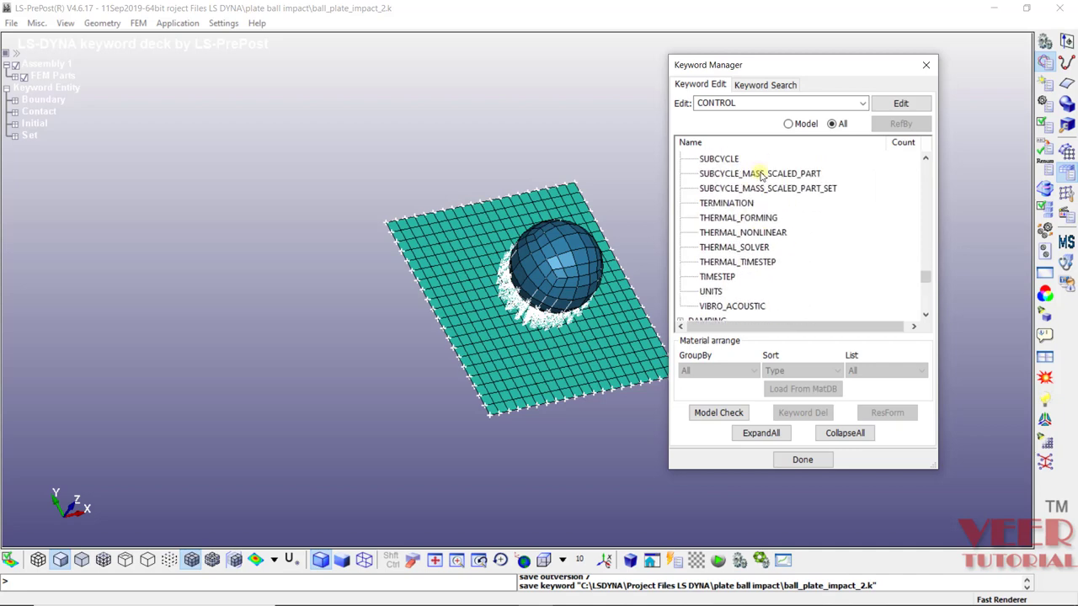
{"action": "left_click", "coordinate": [737, 206]}
Enter ENDTIM 1 in the CONTROL_TERMINATION form, accept it and close the form.
{"action": "double_click", "coordinate": [736, 206]}
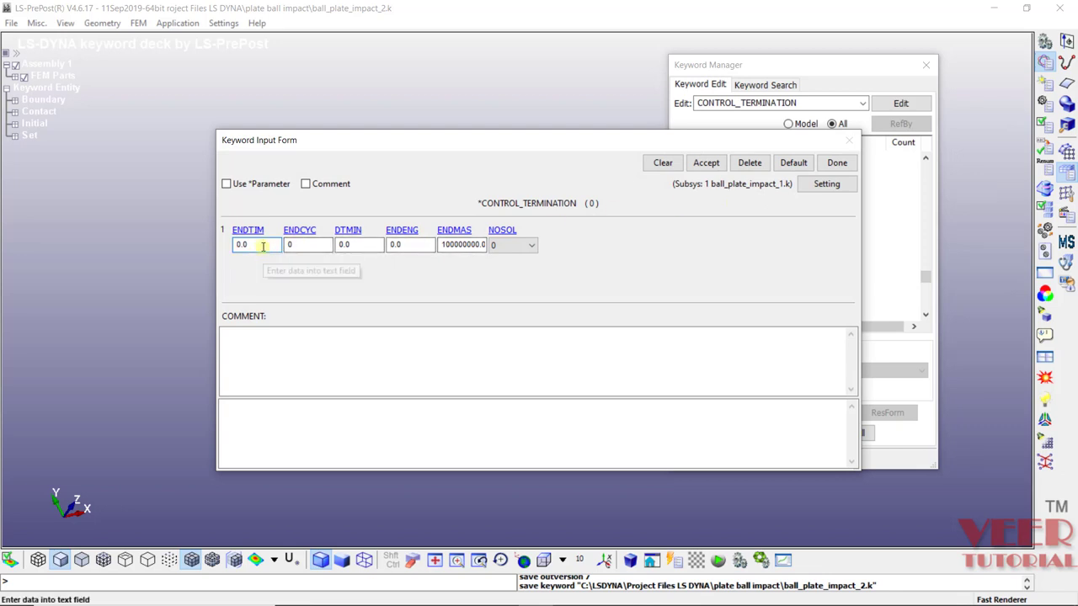
{"action": "left_click", "coordinate": [247, 244]}
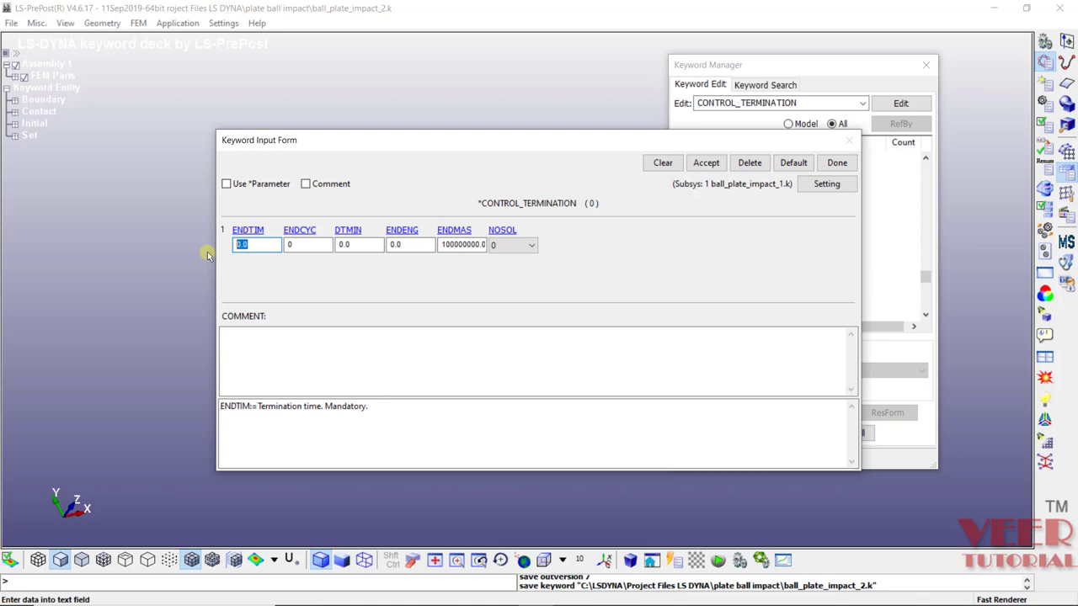
{"action": "type", "text": "1"}
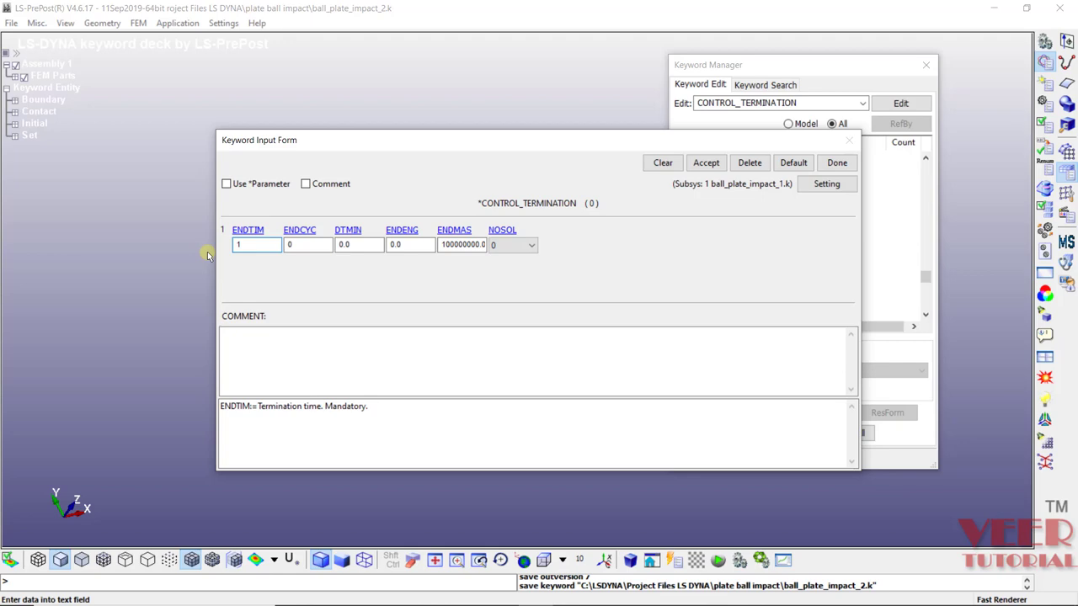
{"action": "left_click", "coordinate": [706, 163]}
{"action": "left_click", "coordinate": [837, 162]}
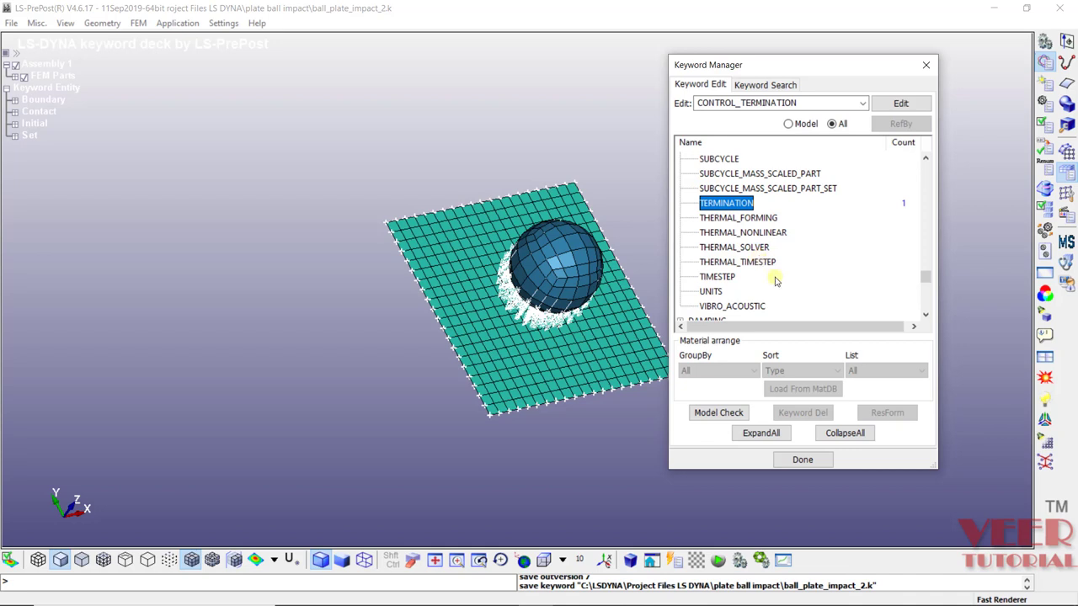
Expand the DATABASE category and select the BINARY_D3PLOT keyword.
{"action": "scroll", "coordinate": [775, 281], "scroll_direction": "down", "scroll_amount": 3}
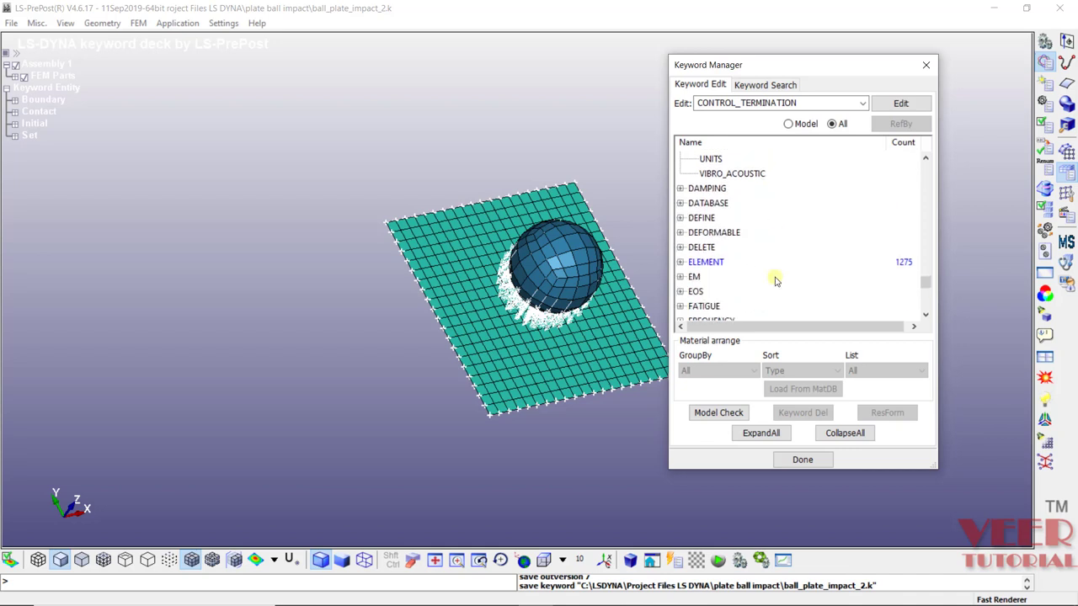
{"action": "left_click", "coordinate": [680, 205]}
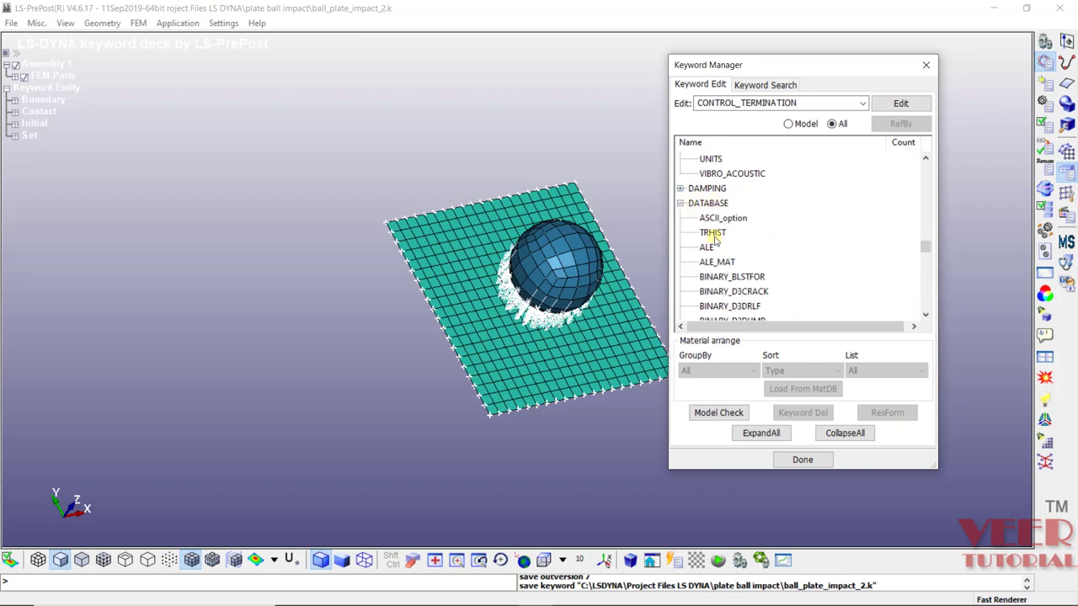
{"action": "scroll", "coordinate": [746, 265], "scroll_direction": "down", "scroll_amount": 2}
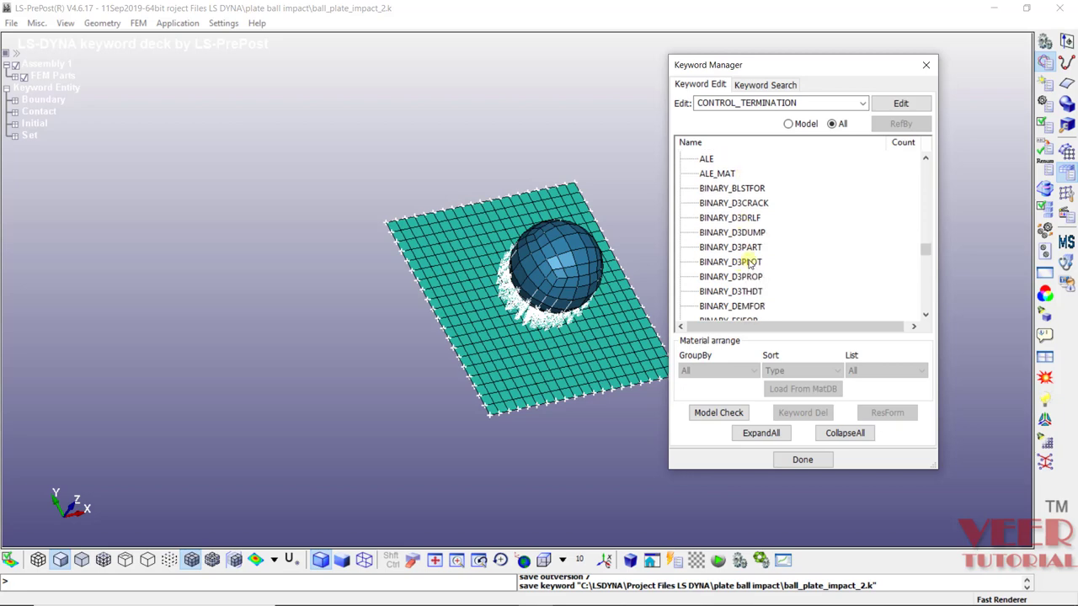
{"action": "left_click", "coordinate": [729, 263]}
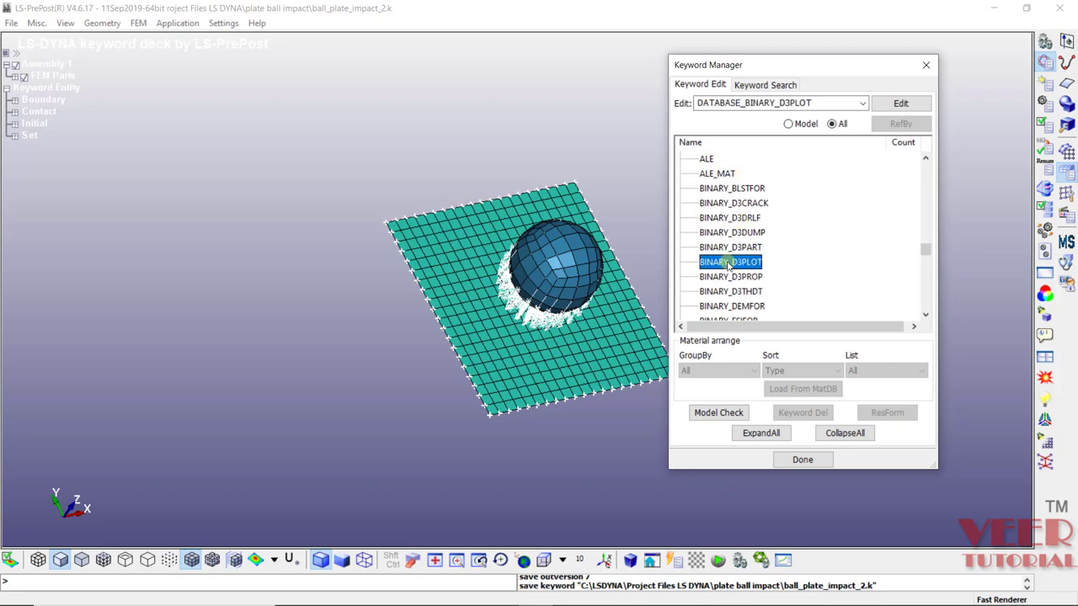
Open the BINARY_D3PLOT input form and read the DT field help before moving to NPLTC.
{"action": "double_click", "coordinate": [729, 263]}
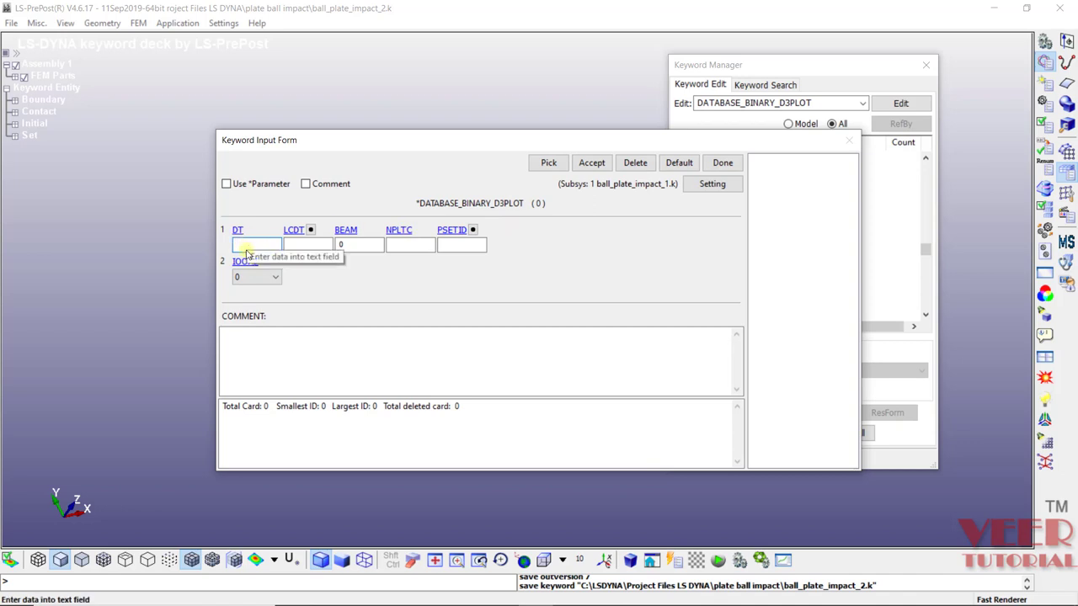
{"action": "left_click", "coordinate": [247, 249]}
{"action": "left_click", "coordinate": [363, 407]}
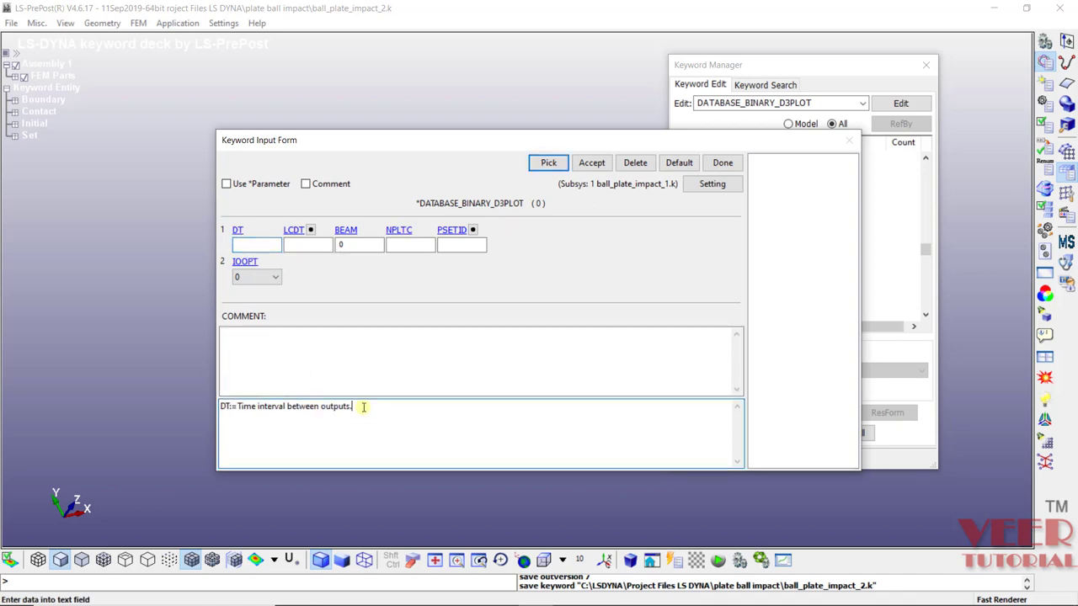
{"action": "left_click_drag", "start_coordinate": [363, 407], "coordinate": [234, 411]}
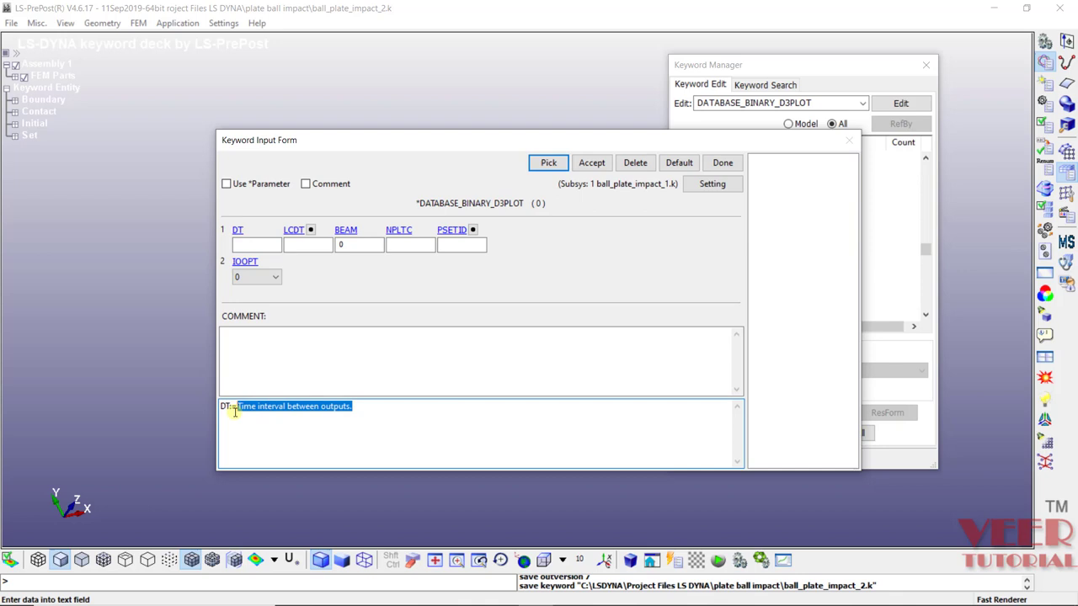
{"action": "left_click", "coordinate": [401, 243]}
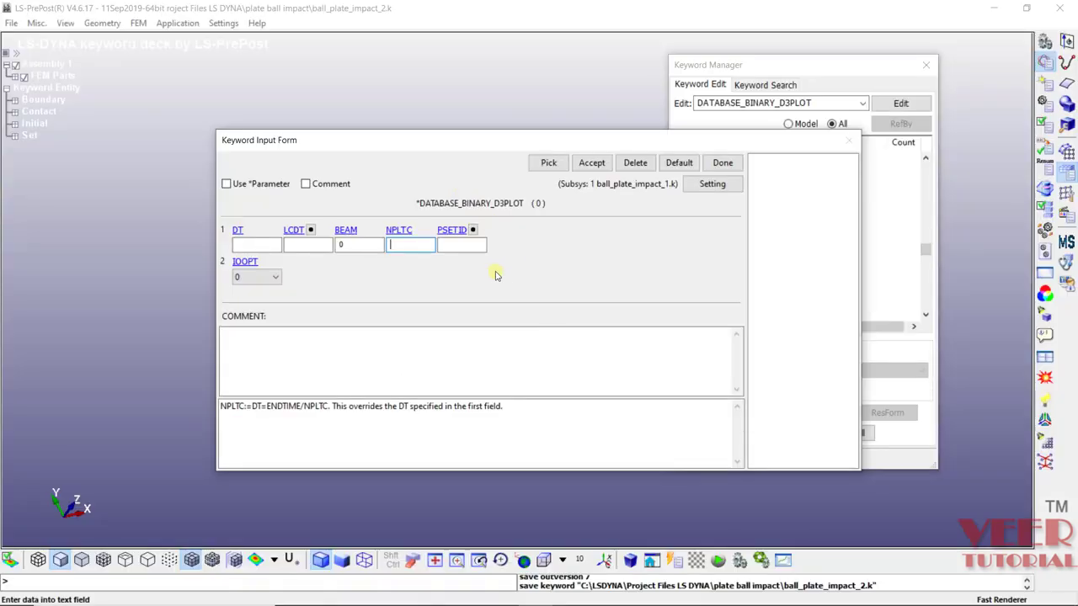
Enter NPLTC 10 in the D3PLOT card, accept it and close the form.
{"action": "left_click", "coordinate": [260, 243]}
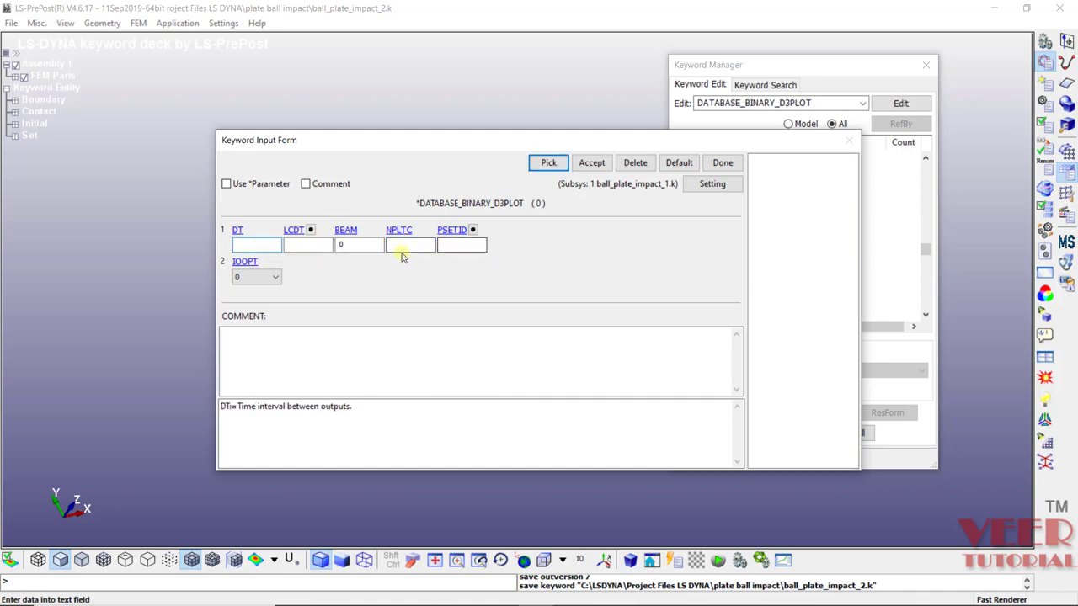
{"action": "left_click", "coordinate": [401, 244]}
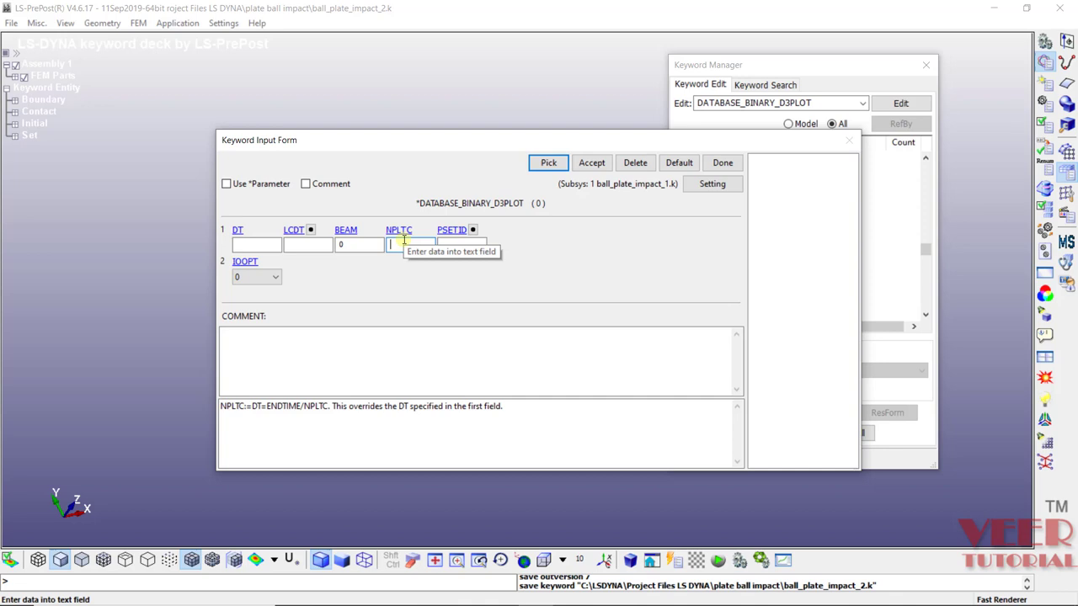
{"action": "type", "text": "10"}
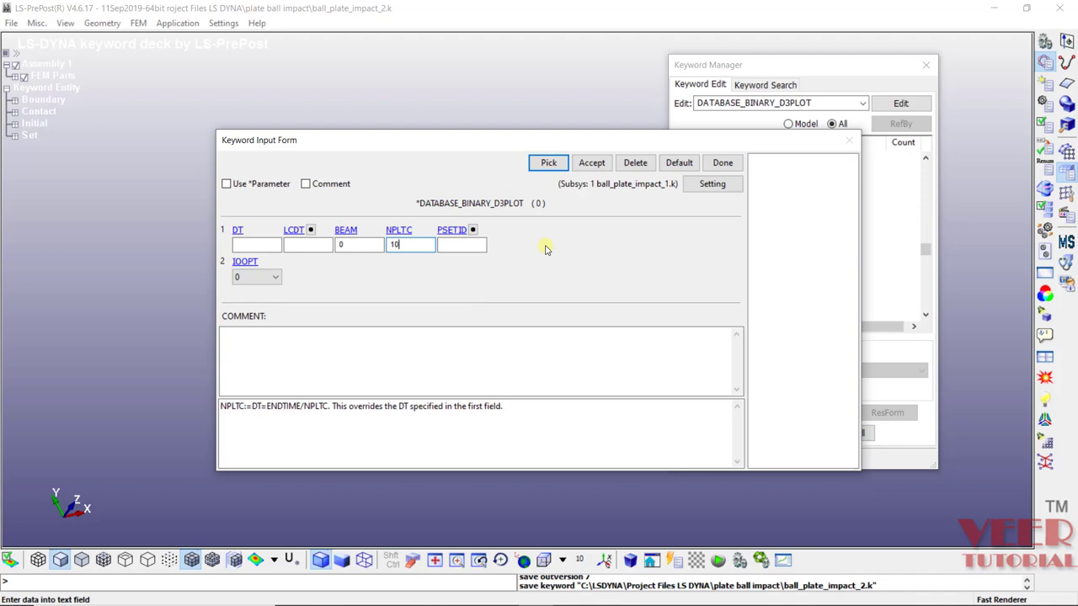
{"action": "left_click", "coordinate": [590, 162]}
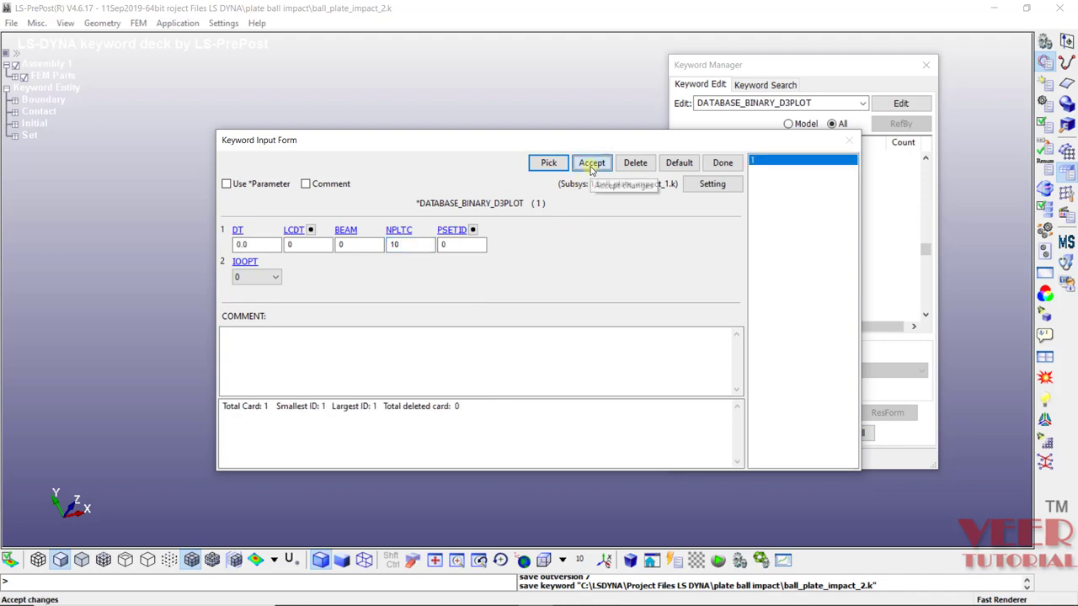
{"action": "left_click", "coordinate": [722, 162]}
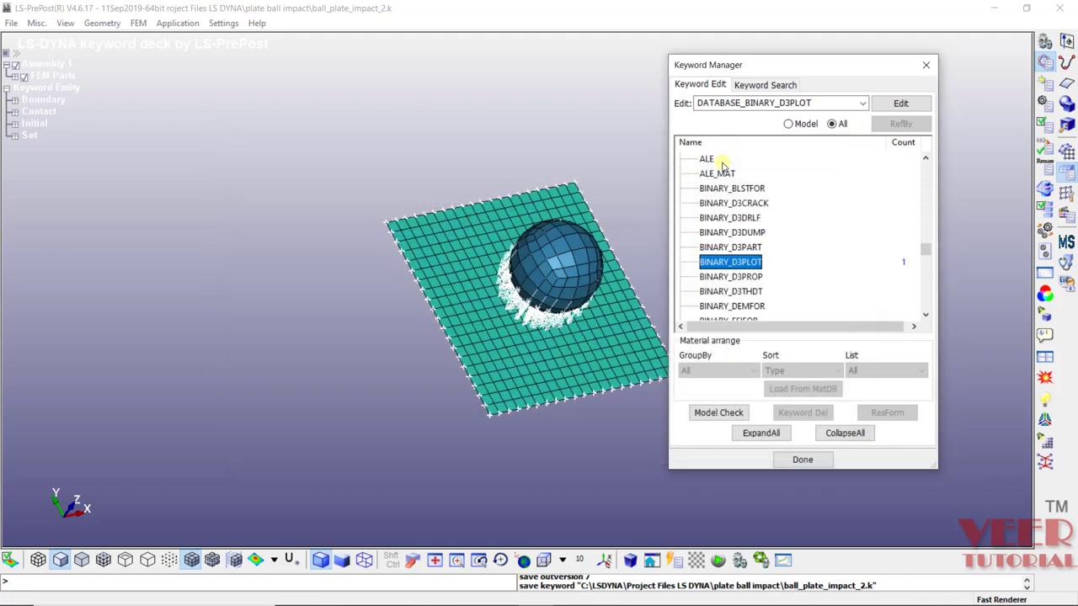
Scroll up the keyword list and select ASCII_option under DATABASE.
{"action": "scroll", "coordinate": [769, 234], "scroll_direction": "up", "scroll_amount": 2}
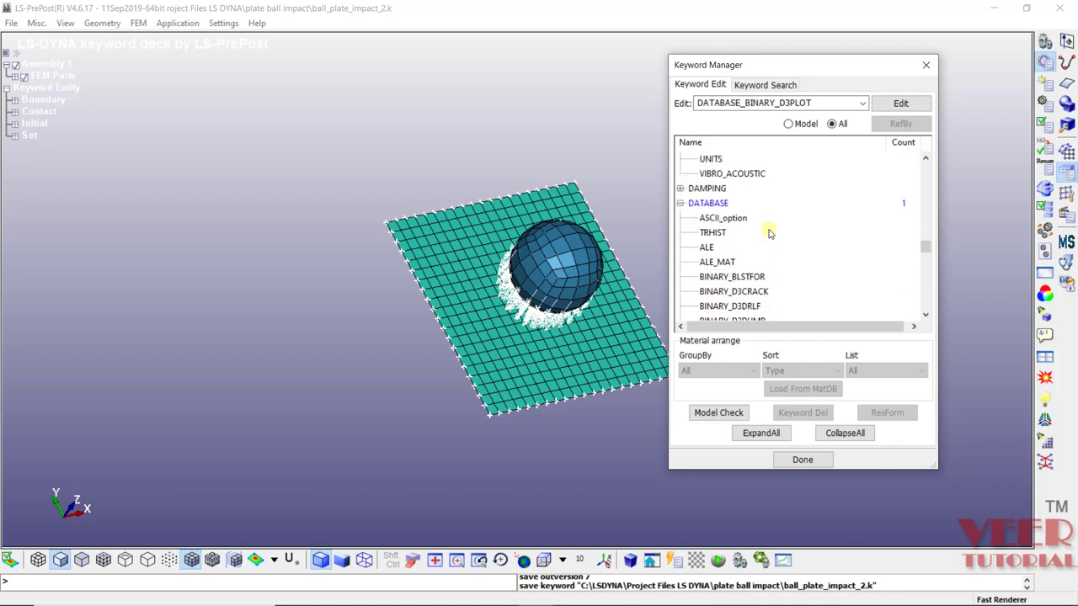
{"action": "left_click", "coordinate": [713, 221]}
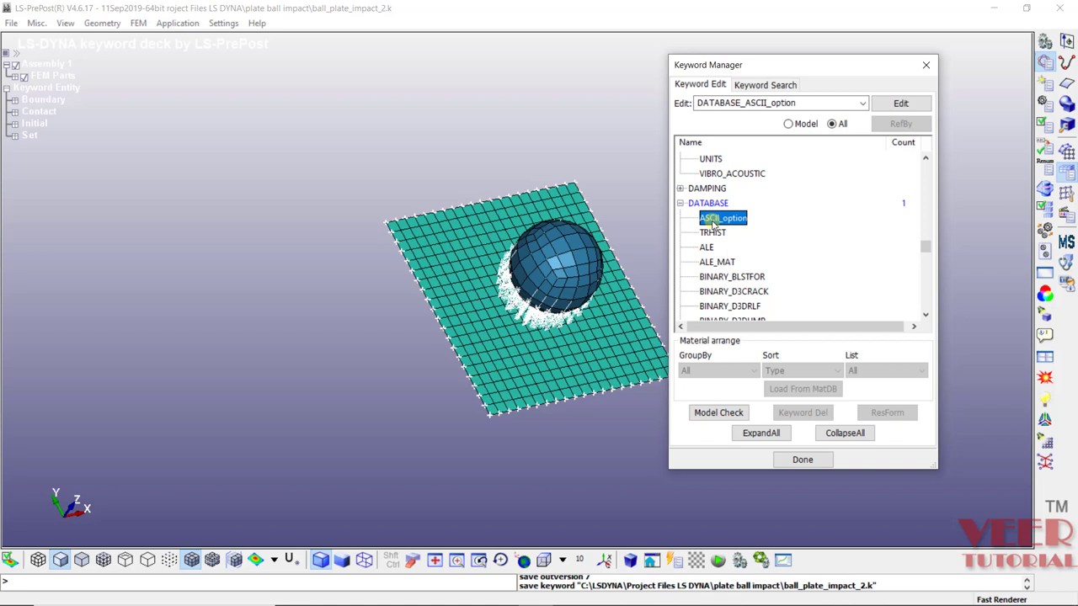
Open the ASCII_option input form and scroll down to the ELOUT and GLSTAT entries.
{"action": "double_click", "coordinate": [713, 221]}
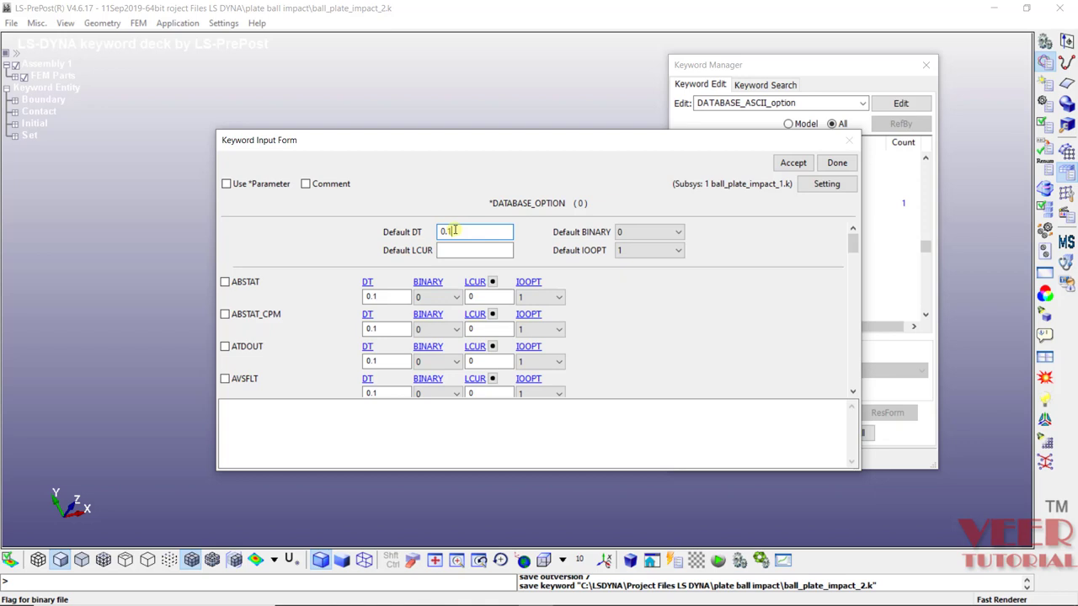
{"action": "scroll", "coordinate": [691, 325], "scroll_direction": "down", "scroll_amount": 1}
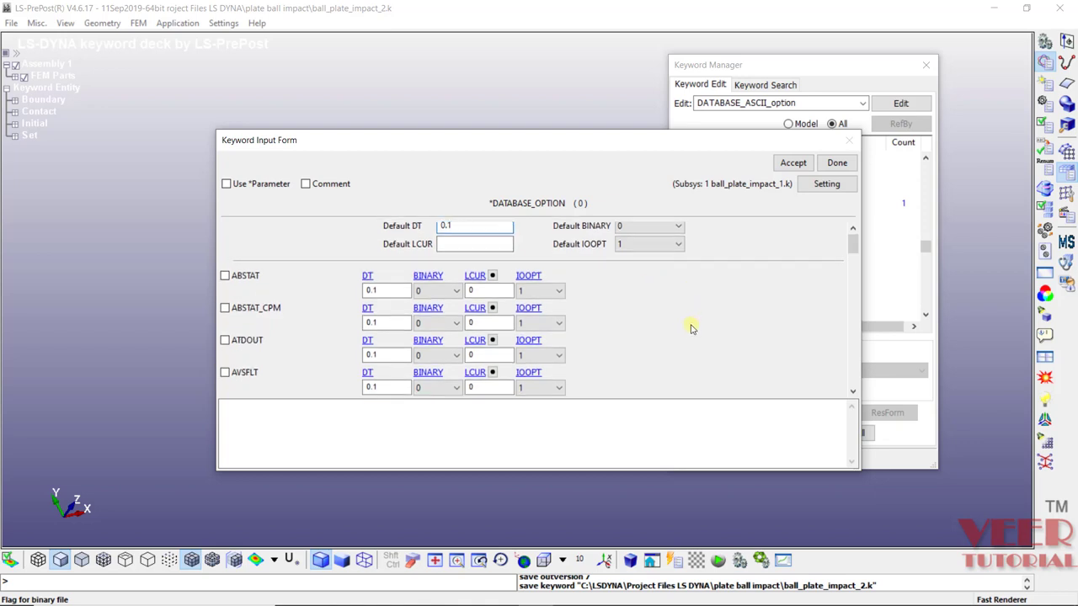
{"action": "scroll", "coordinate": [686, 339], "scroll_direction": "down", "scroll_amount": 3}
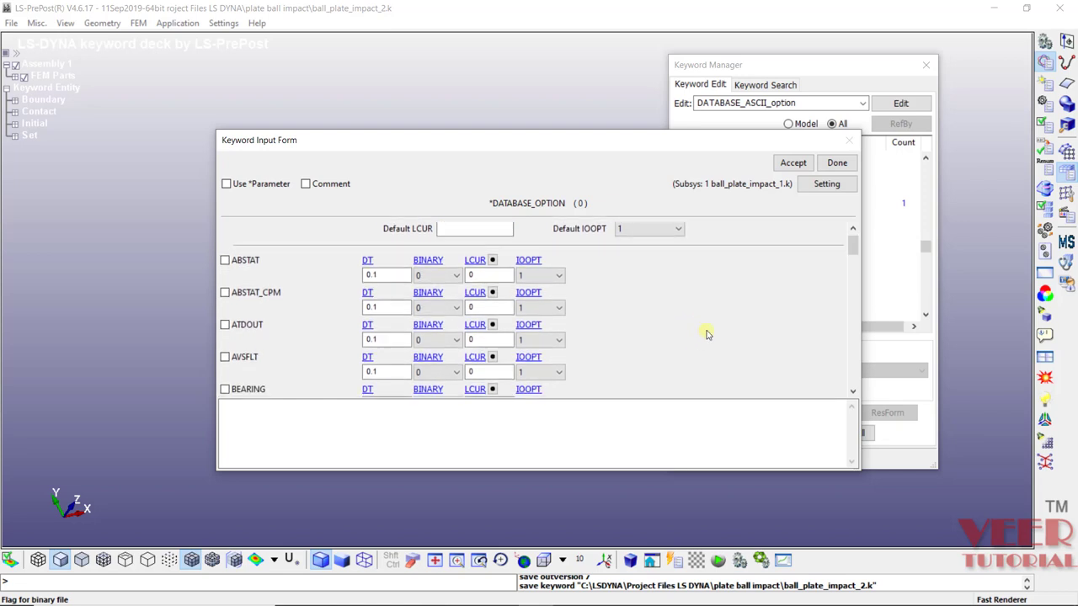
{"action": "left_click_drag", "start_coordinate": [854, 240], "coordinate": [854, 290]}
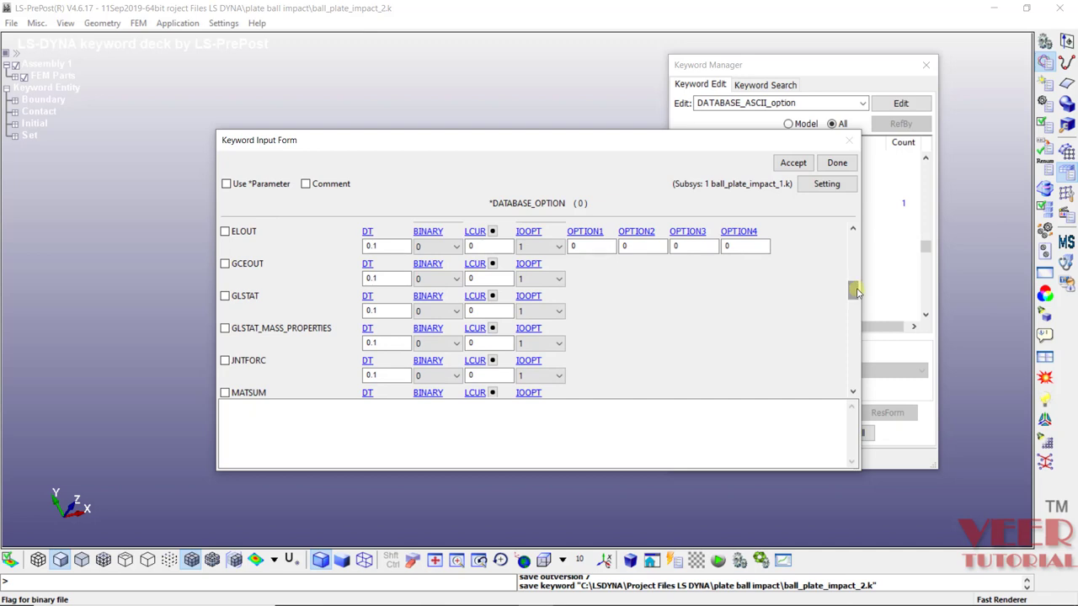
Check the GLSTAT and MATSUM ASCII outputs in the option list.
{"action": "left_click", "coordinate": [224, 296]}
{"action": "scroll", "coordinate": [446, 371], "scroll_direction": "down", "scroll_amount": 2}
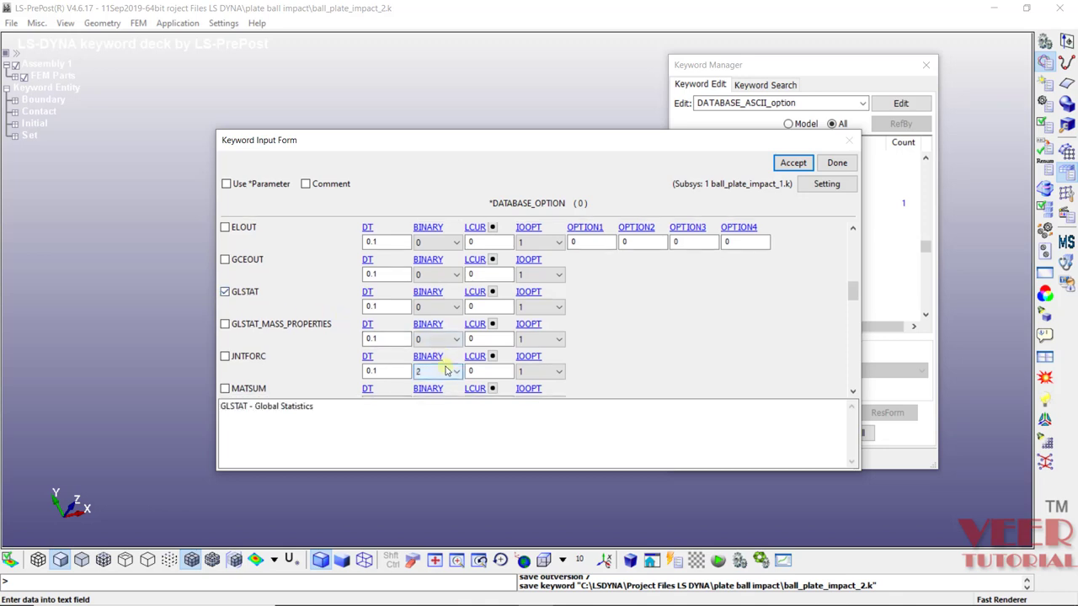
{"action": "scroll", "coordinate": [312, 385], "scroll_direction": "down", "scroll_amount": 2}
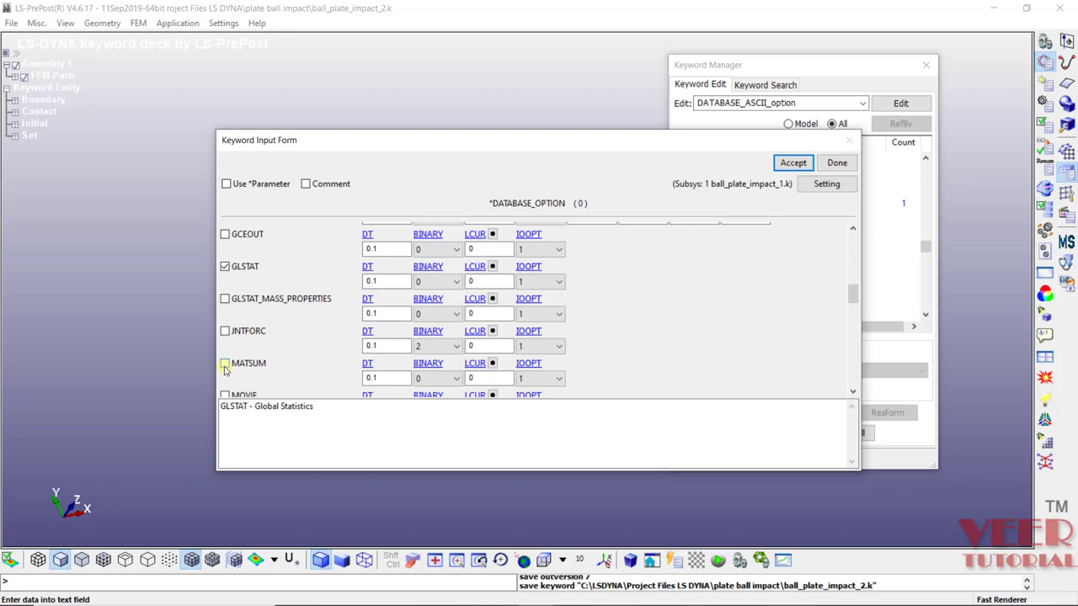
{"action": "left_click", "coordinate": [225, 365]}
{"action": "left_click_drag", "start_coordinate": [327, 407], "coordinate": [263, 406]}
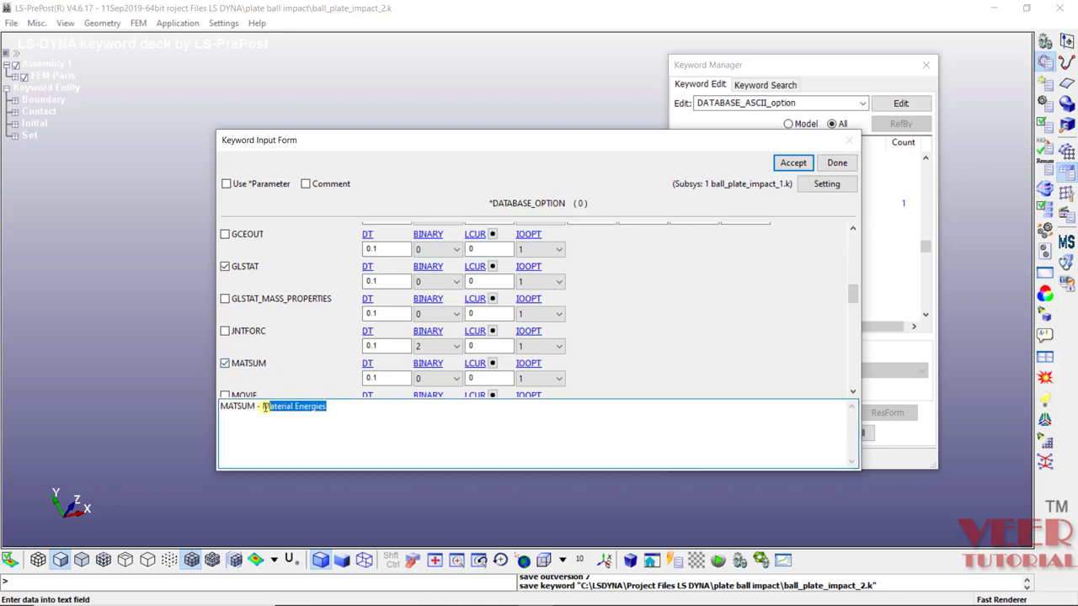
{"action": "left_click", "coordinate": [401, 407]}
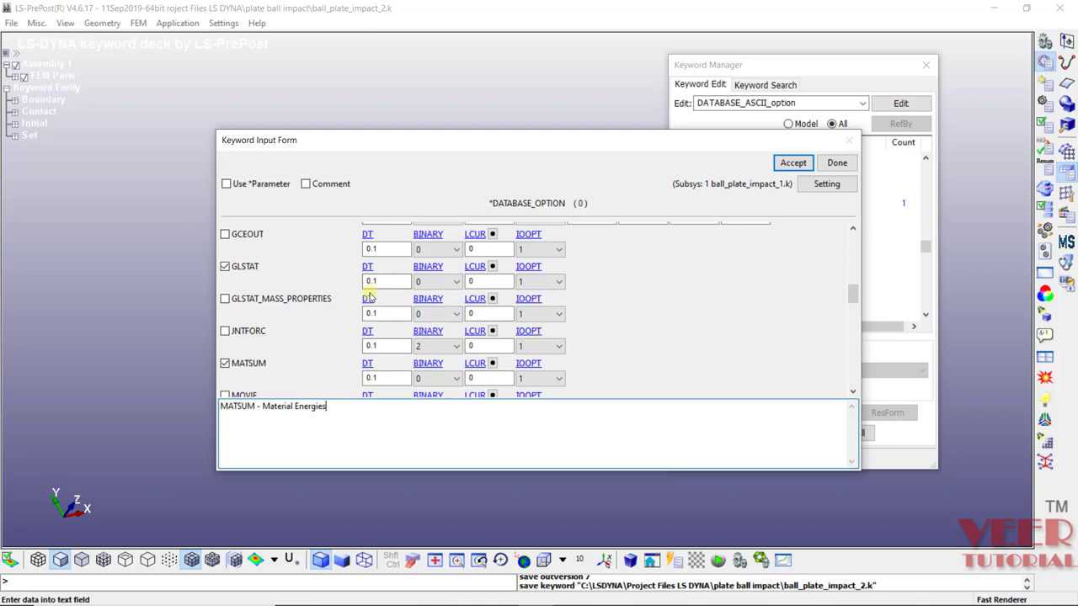
Accept the ASCII output cards, close the form and switch to the LS-DYNA manual in Foxit Reader.
{"action": "left_click", "coordinate": [796, 162]}
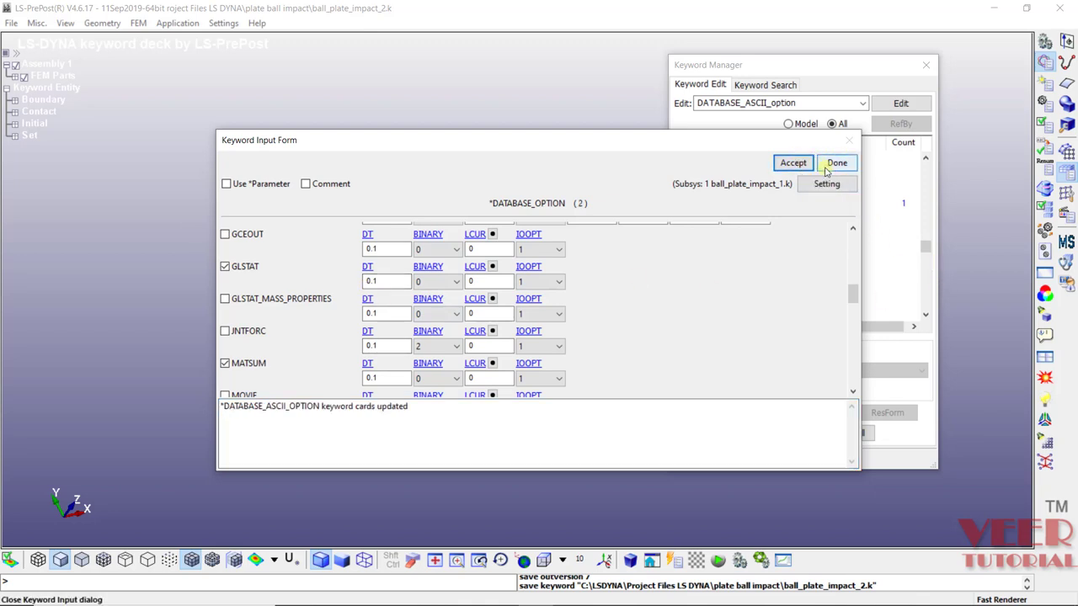
{"action": "left_click", "coordinate": [827, 165]}
{"action": "key", "text": "super"}
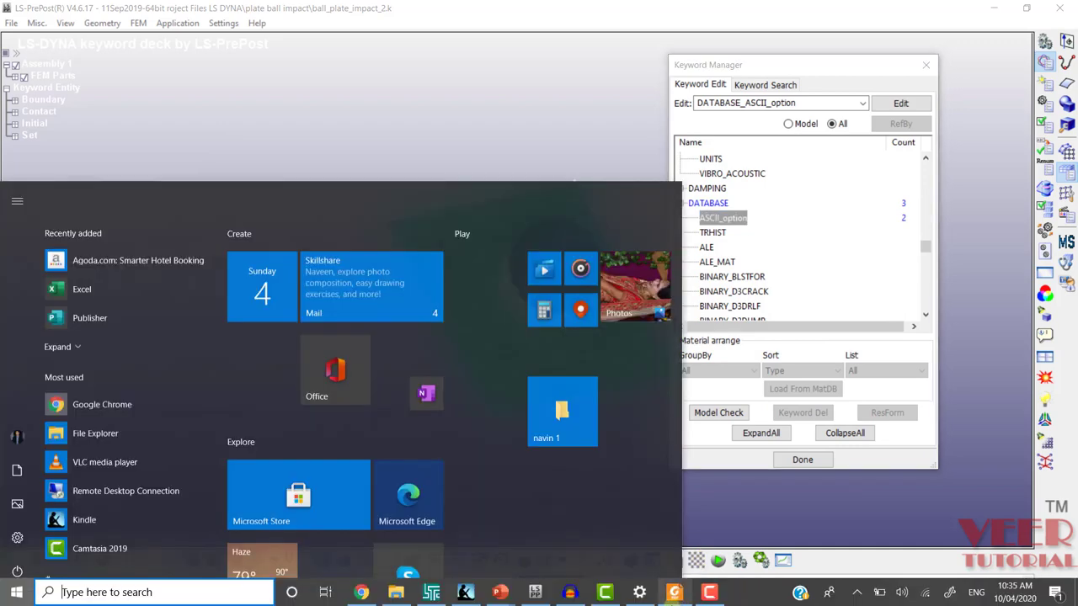
{"action": "left_click", "coordinate": [674, 592]}
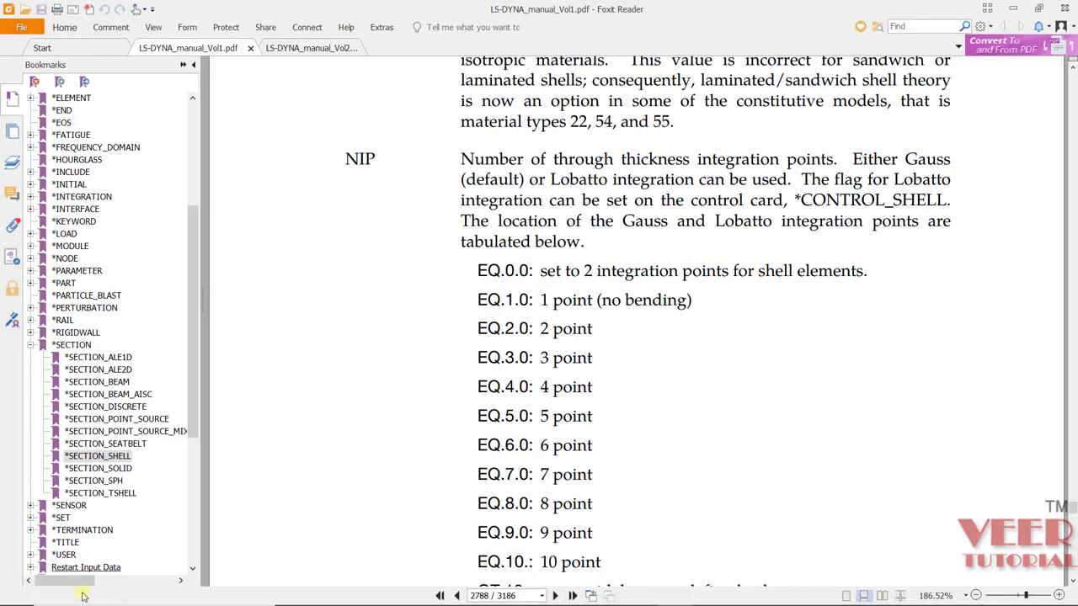
Expand the *DATABASE bookmarks in the LS-DYNA manual.
{"action": "scroll", "coordinate": [92, 379], "scroll_direction": "up", "scroll_amount": 6}
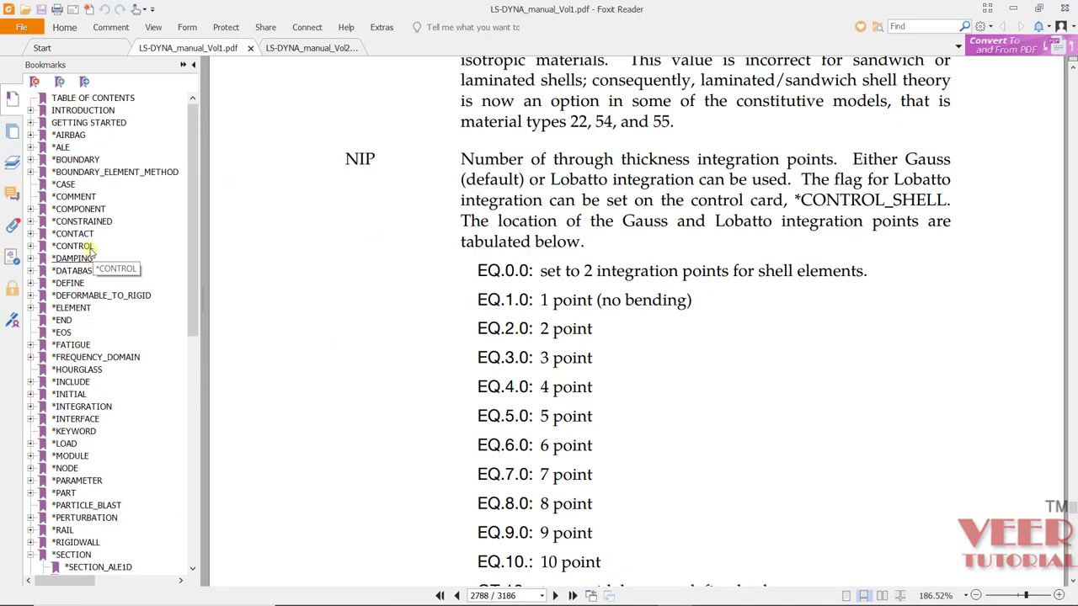
{"action": "left_click", "coordinate": [30, 271]}
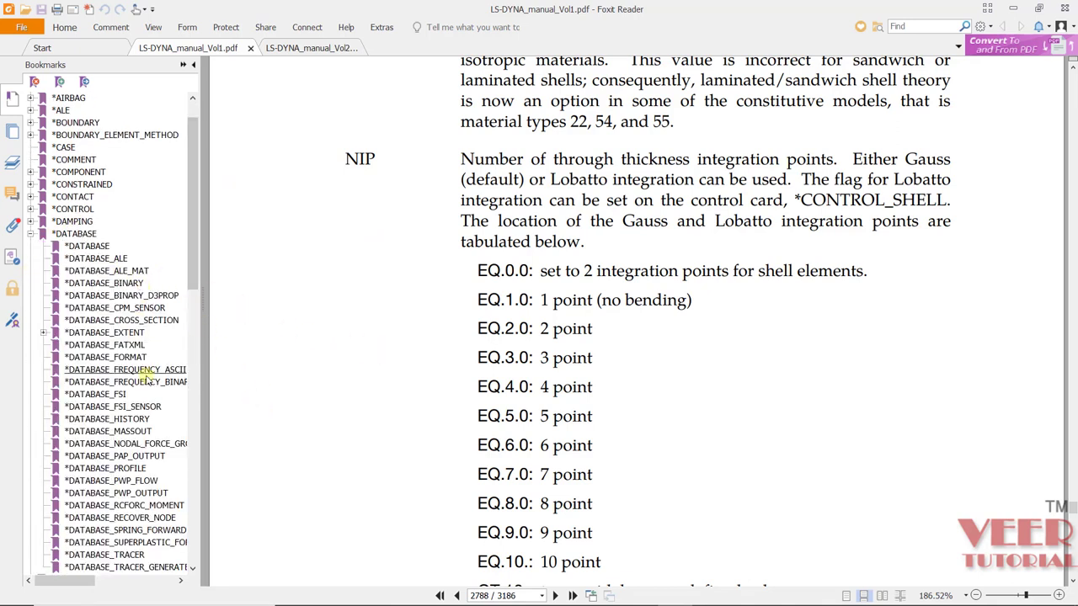
{"action": "scroll", "coordinate": [181, 404], "scroll_direction": "down", "scroll_amount": 1}
{"action": "scroll", "coordinate": [209, 425], "scroll_direction": "up", "scroll_amount": 5}
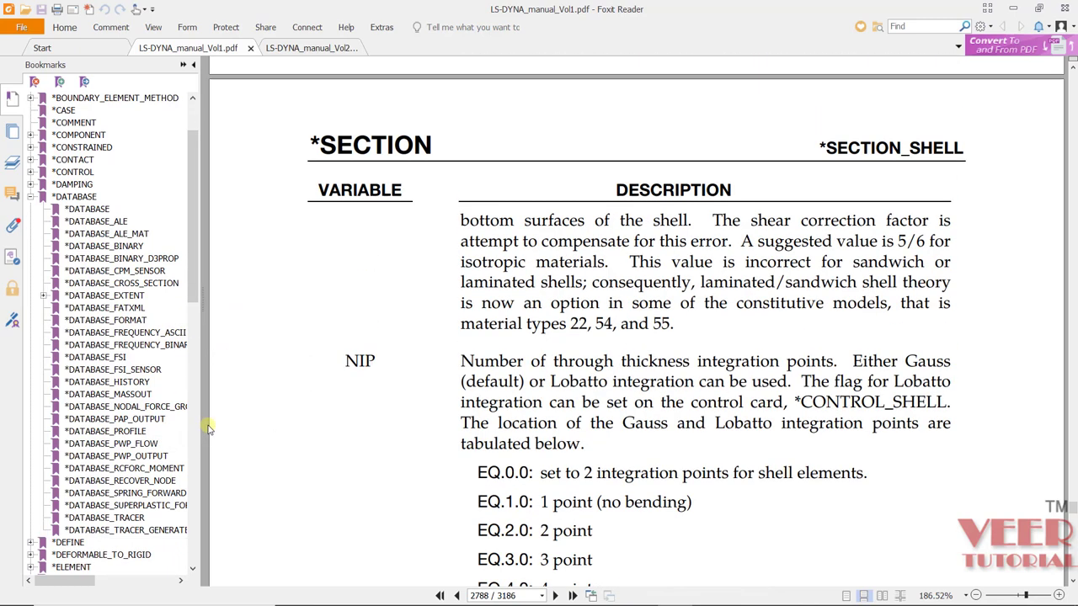
{"action": "scroll", "coordinate": [209, 430], "scroll_direction": "up", "scroll_amount": 1}
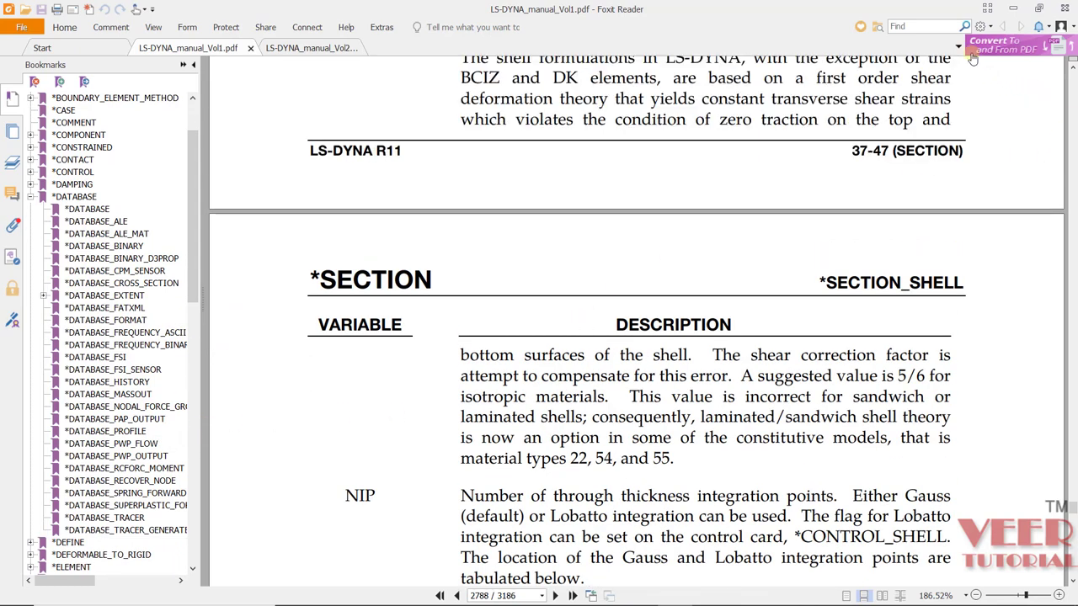
Search the manual for 'glstat' and step through its occurrences.
{"action": "left_click", "coordinate": [925, 25]}
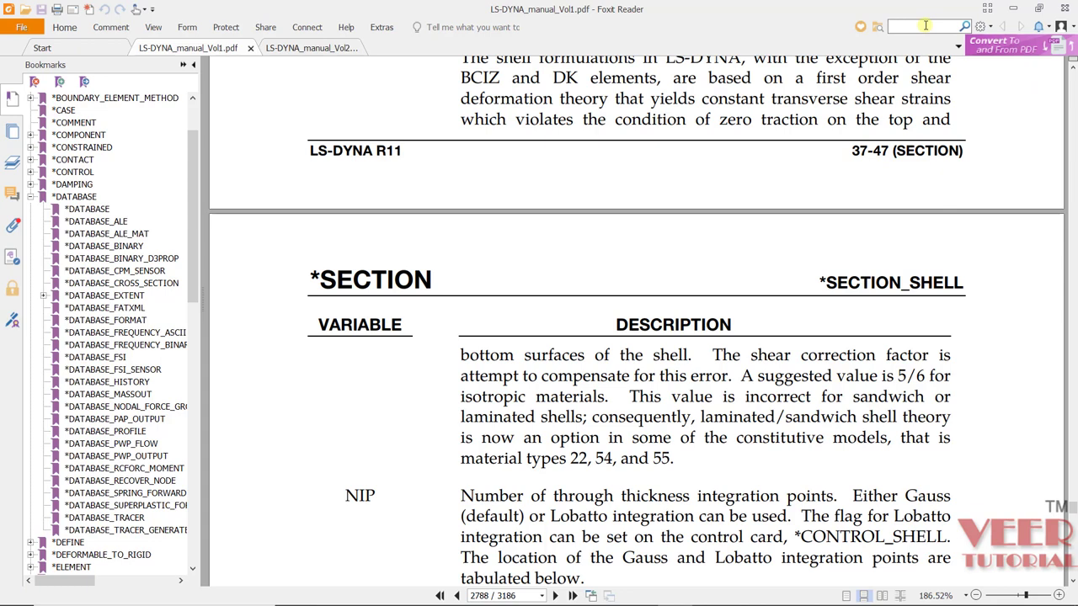
{"action": "type", "text": "glstat"}
{"action": "key", "text": "Return"}
{"action": "left_click", "coordinate": [547, 320]}
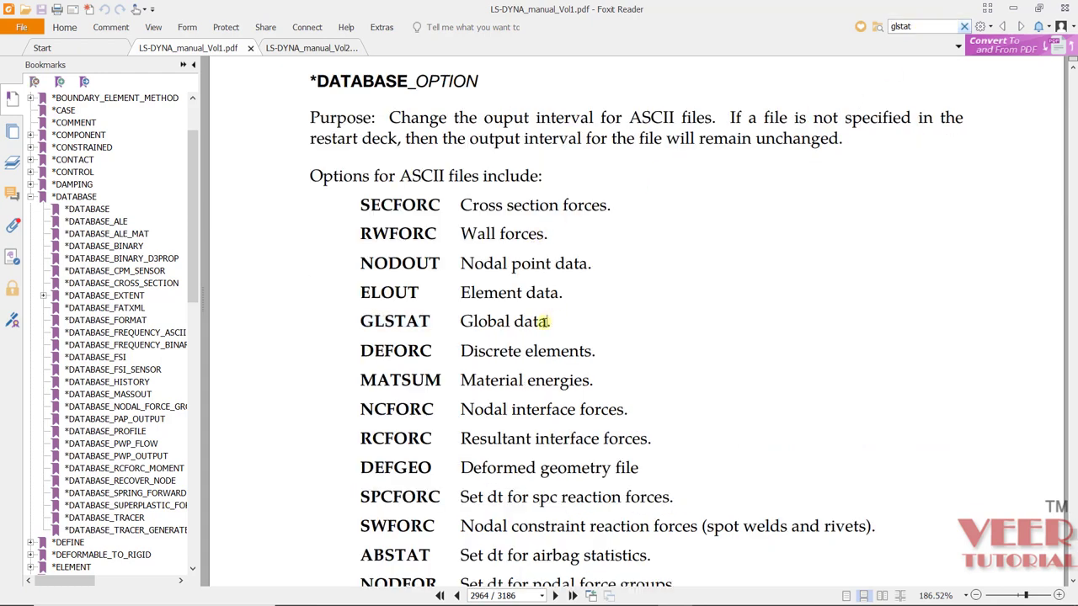
{"action": "left_click_drag", "start_coordinate": [549, 321], "coordinate": [446, 322]}
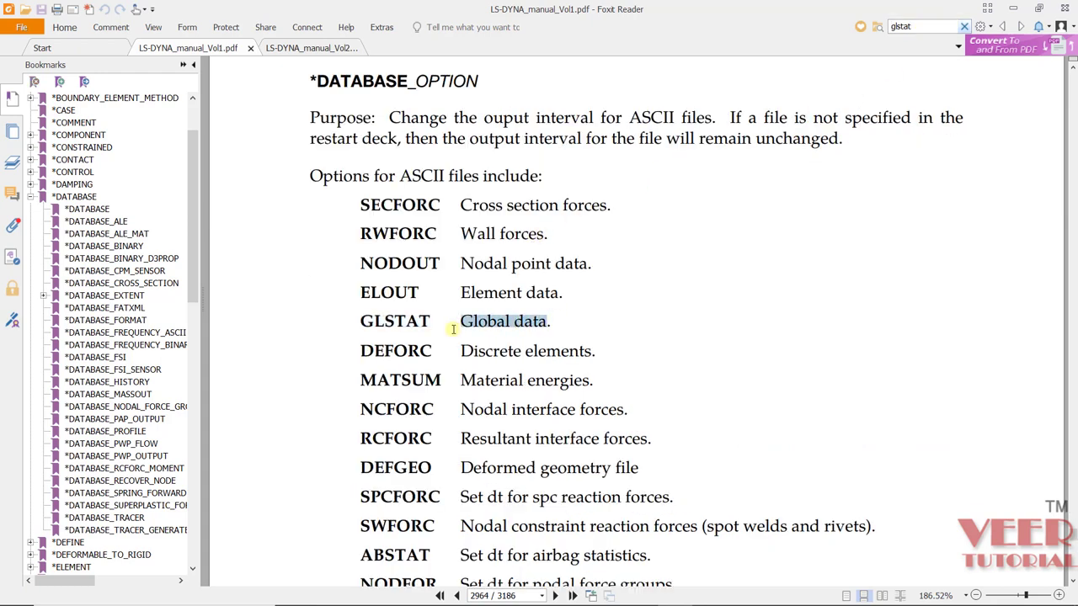
{"action": "left_click", "coordinate": [1021, 27]}
{"action": "left_click", "coordinate": [1021, 27]}
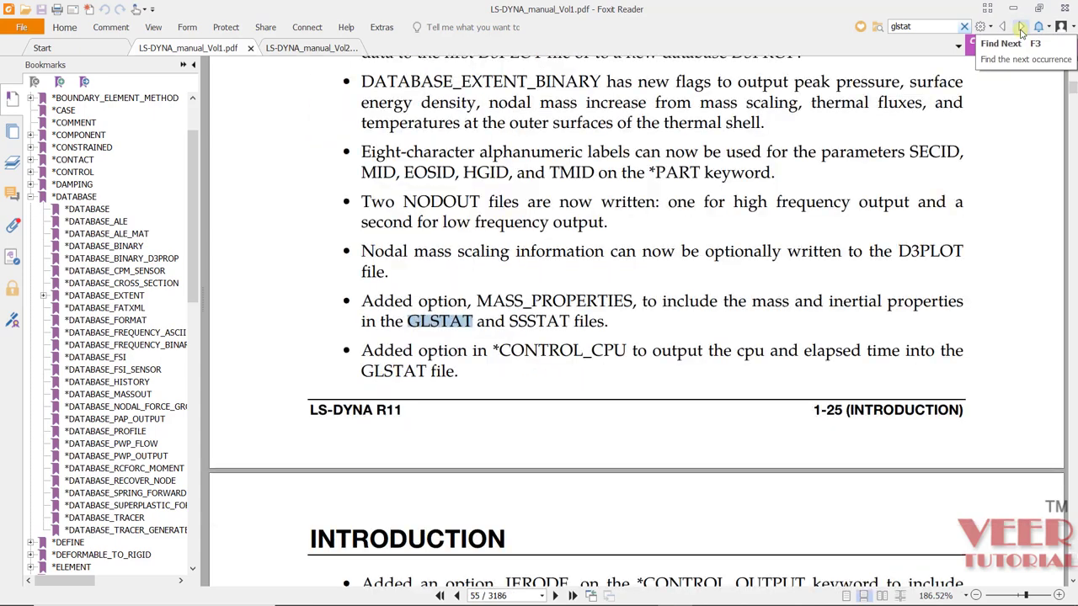
{"action": "left_click", "coordinate": [1021, 29]}
{"action": "left_click", "coordinate": [1021, 28]}
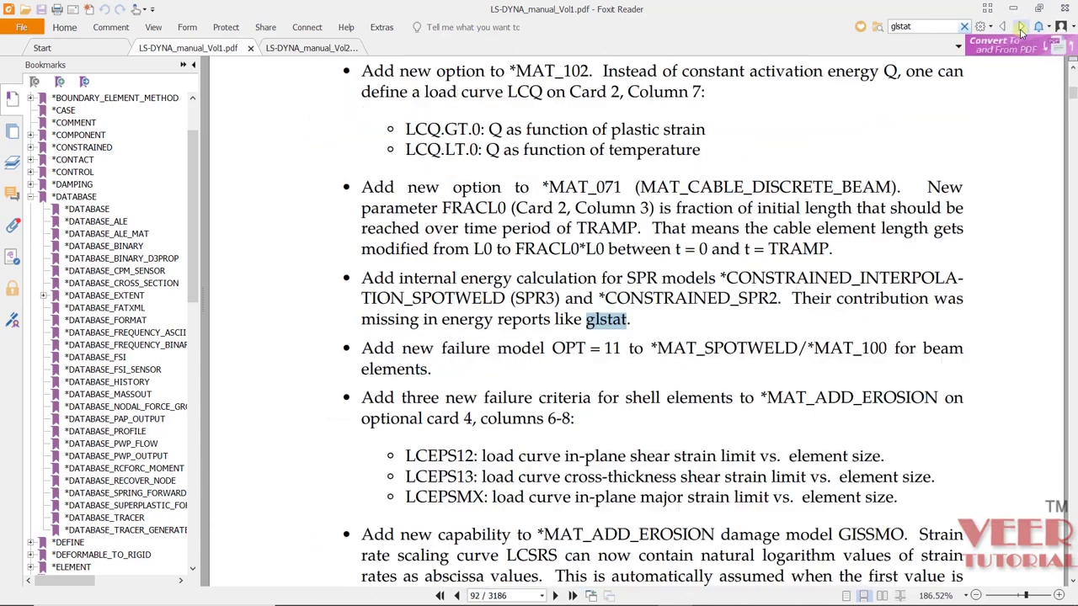
{"action": "left_click", "coordinate": [1021, 28]}
{"action": "left_click", "coordinate": [1021, 29]}
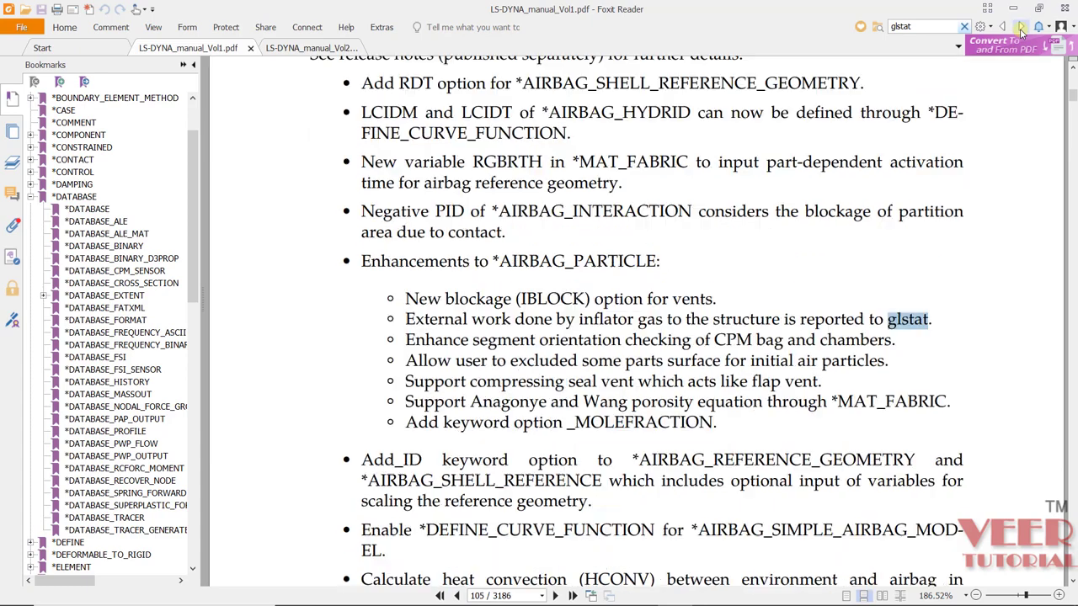
{"action": "left_click", "coordinate": [1002, 27]}
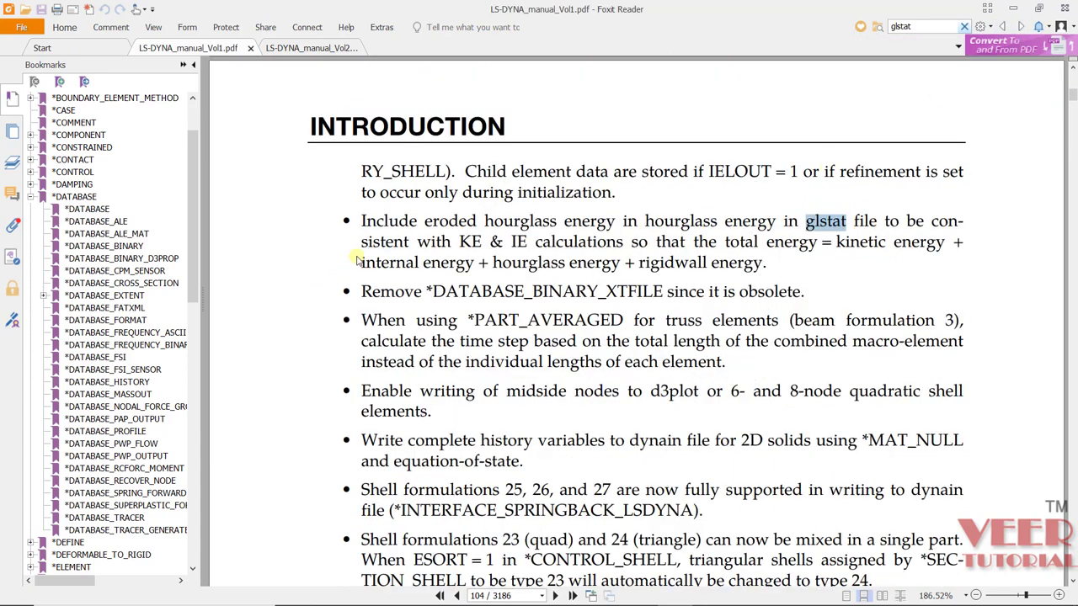
Review the glstat global and energy data bullets, then return to LS-PrePost.
{"action": "left_click", "coordinate": [859, 217]}
{"action": "left_click_drag", "start_coordinate": [802, 220], "coordinate": [880, 223]}
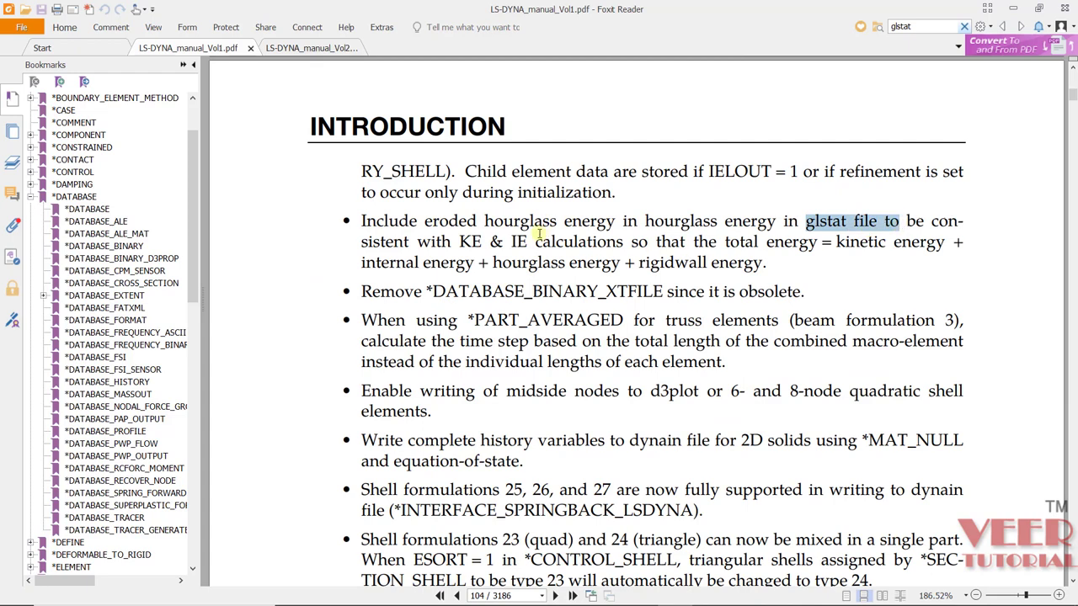
{"action": "left_click_drag", "start_coordinate": [459, 243], "coordinate": [531, 242]}
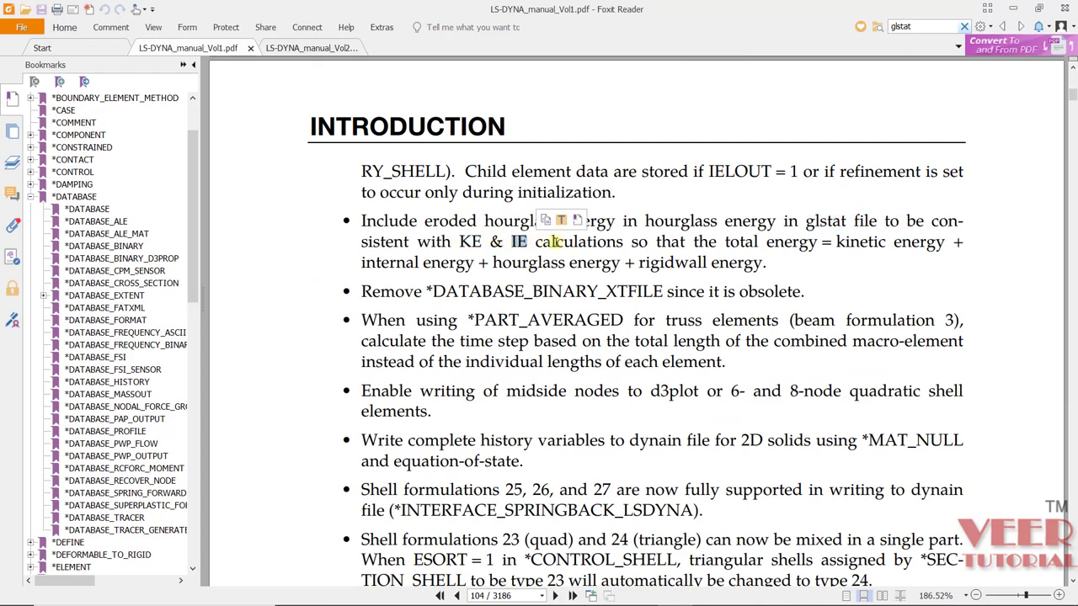
{"action": "left_click", "coordinate": [843, 244]}
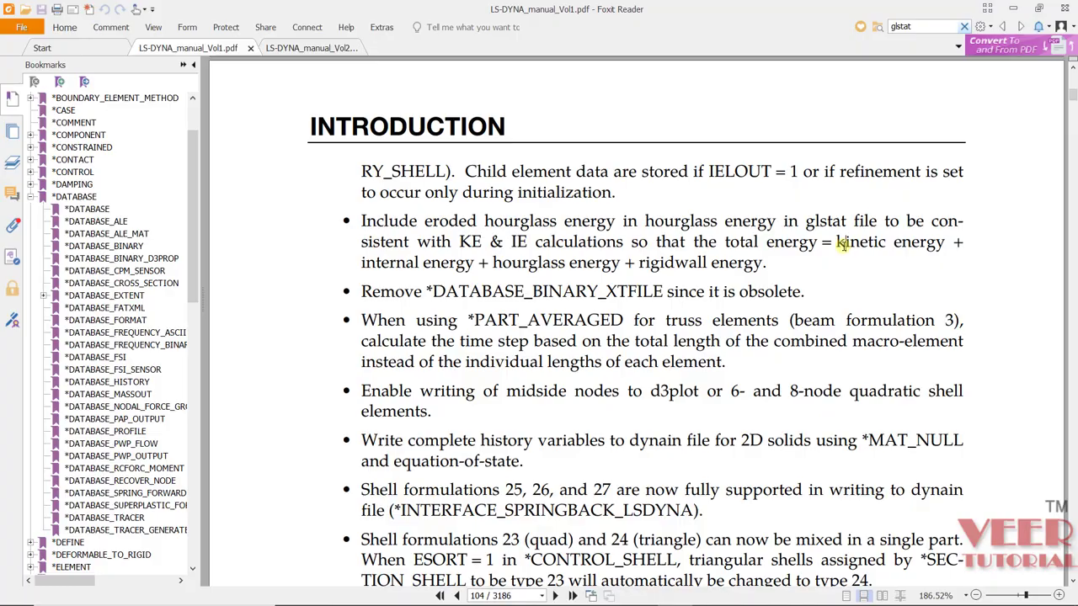
{"action": "key", "text": "alt+Tab"}
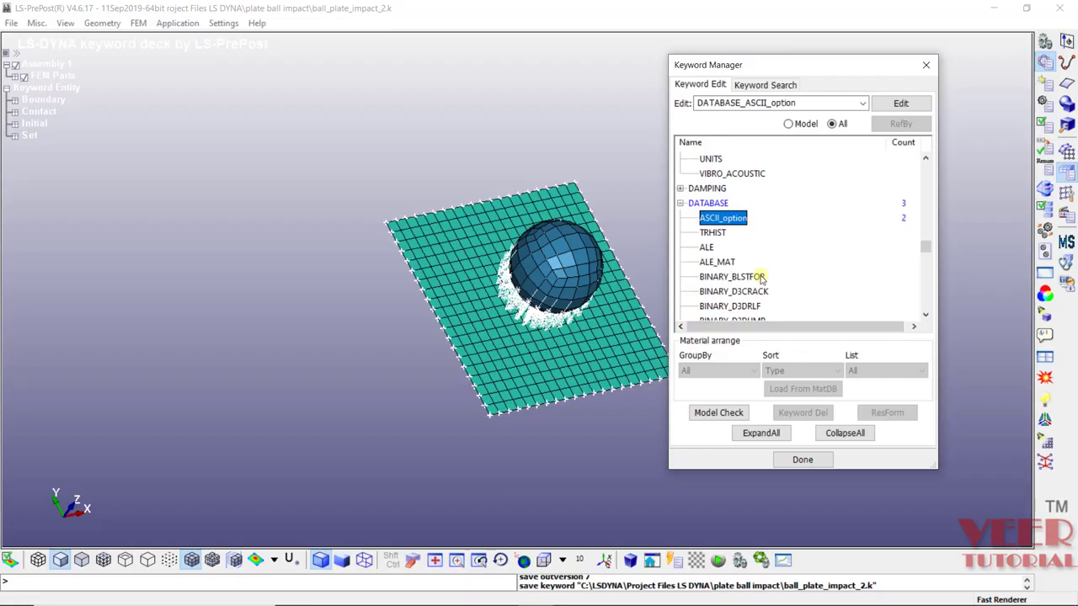
Run Model Check's Keyword Check, confirming zero errors and one SECTION warning, then close it.
{"action": "left_click", "coordinate": [855, 434]}
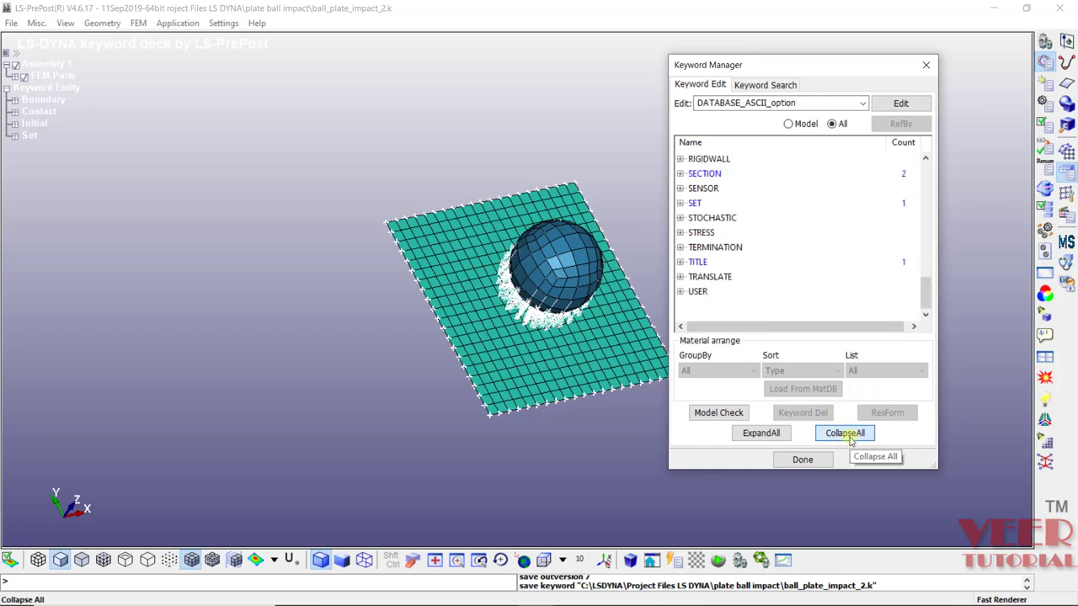
{"action": "left_click", "coordinate": [720, 412]}
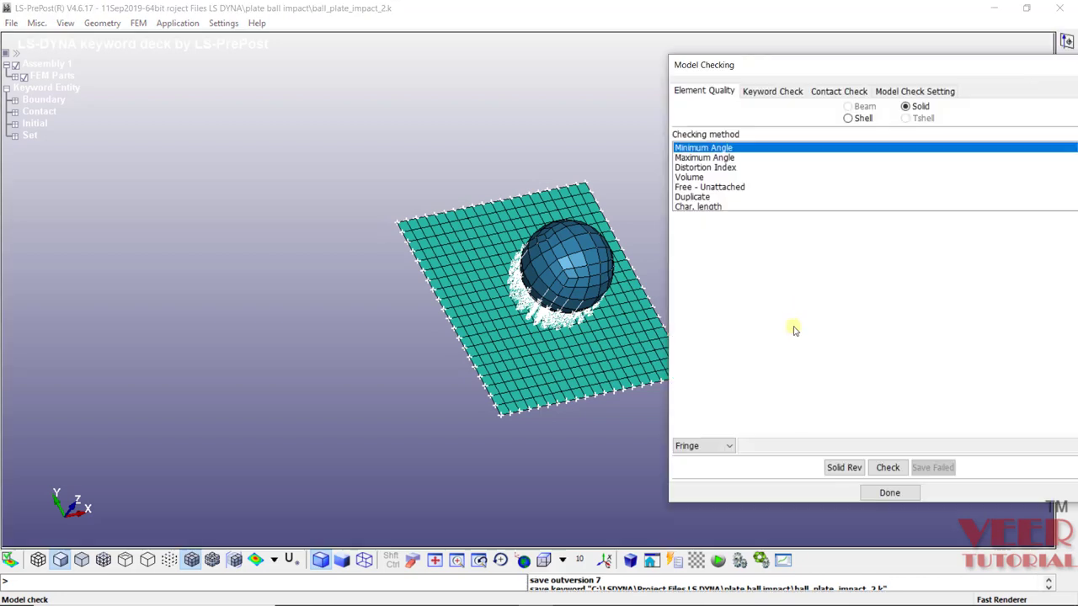
{"action": "left_click", "coordinate": [765, 92]}
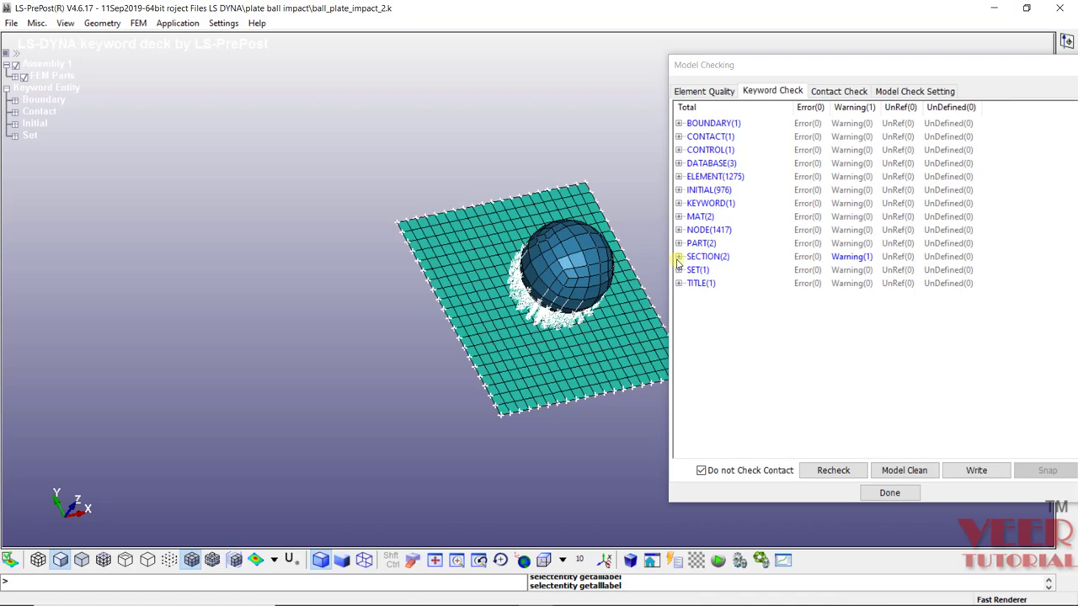
{"action": "left_click", "coordinate": [896, 493]}
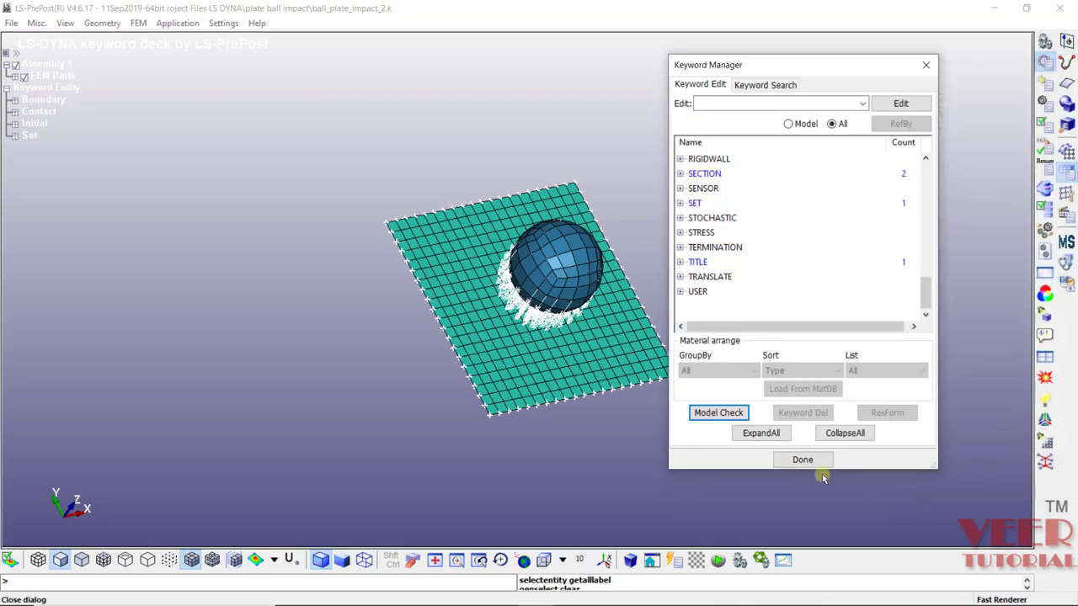
Close the keyword manager and begin Save Keyword As, starting from the name ball_plate_impact_2.k.
{"action": "left_click", "coordinate": [814, 462]}
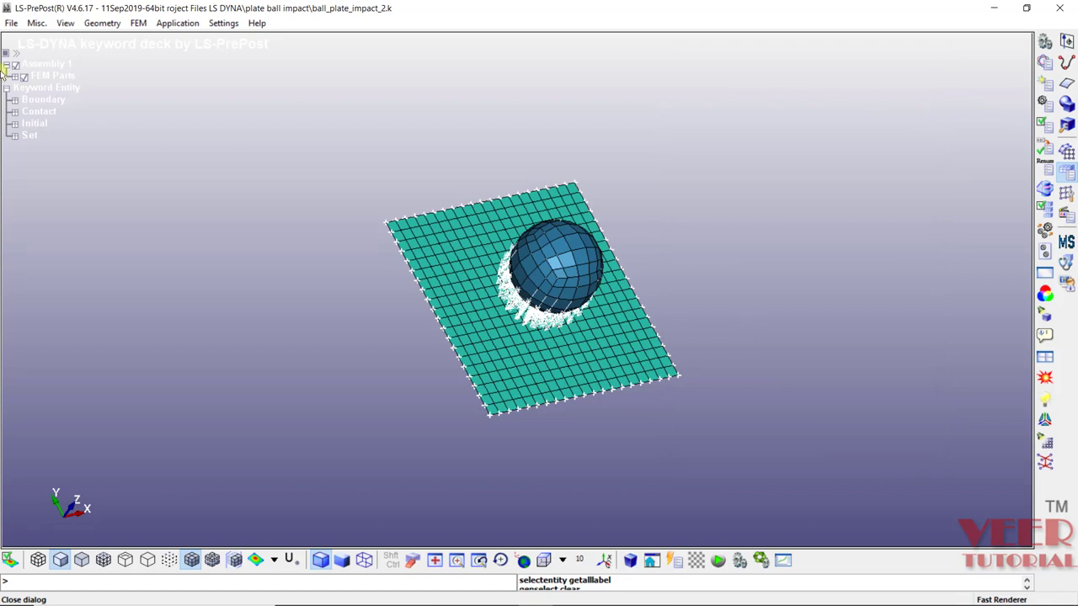
{"action": "left_click", "coordinate": [10, 24]}
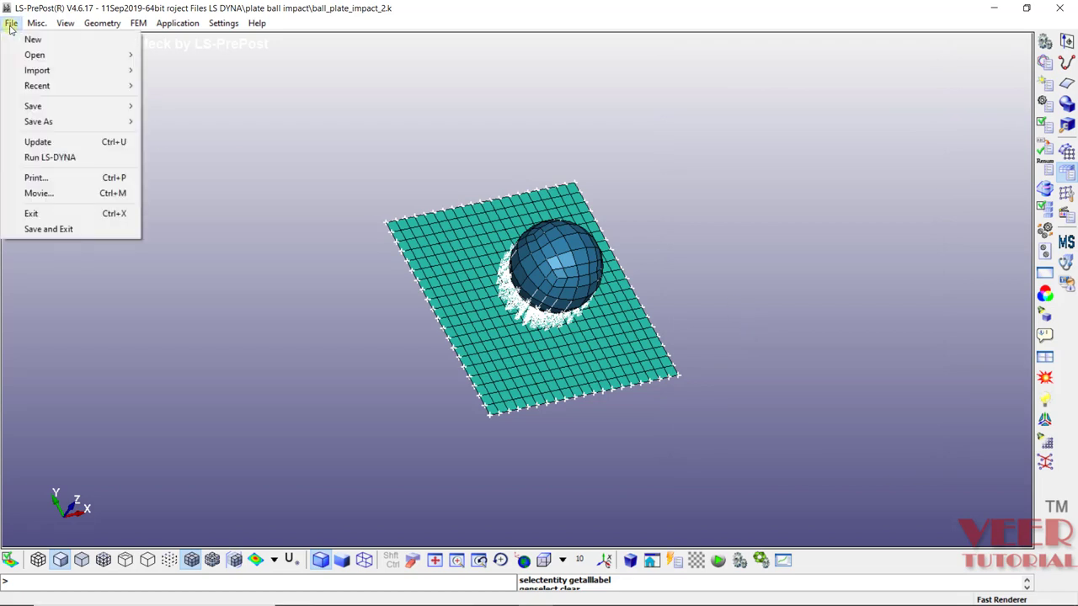
{"action": "mouse_move", "coordinate": [67, 121]}
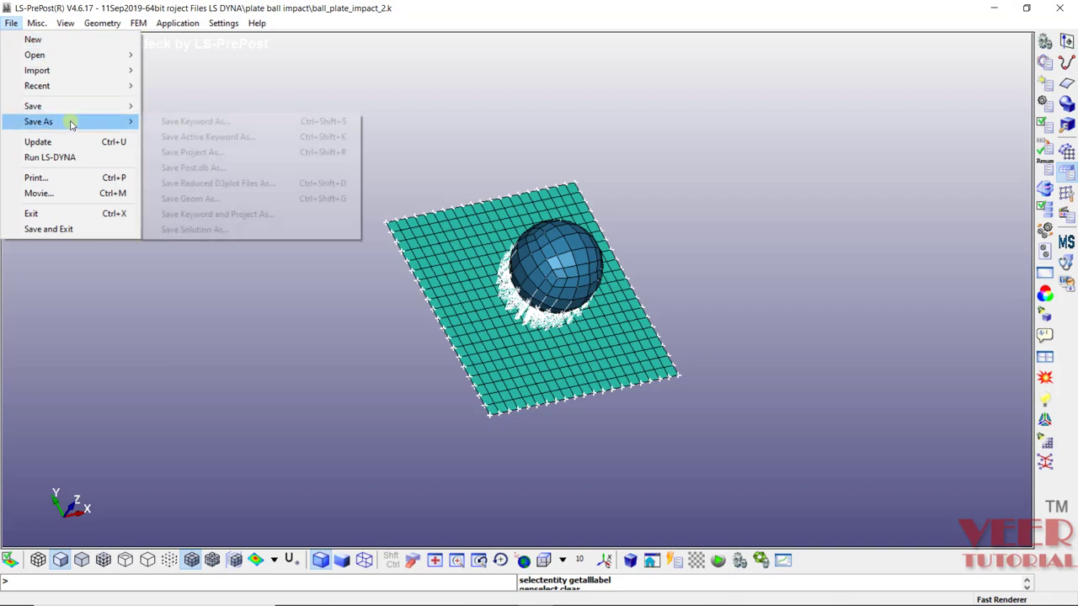
{"action": "left_click", "coordinate": [218, 124]}
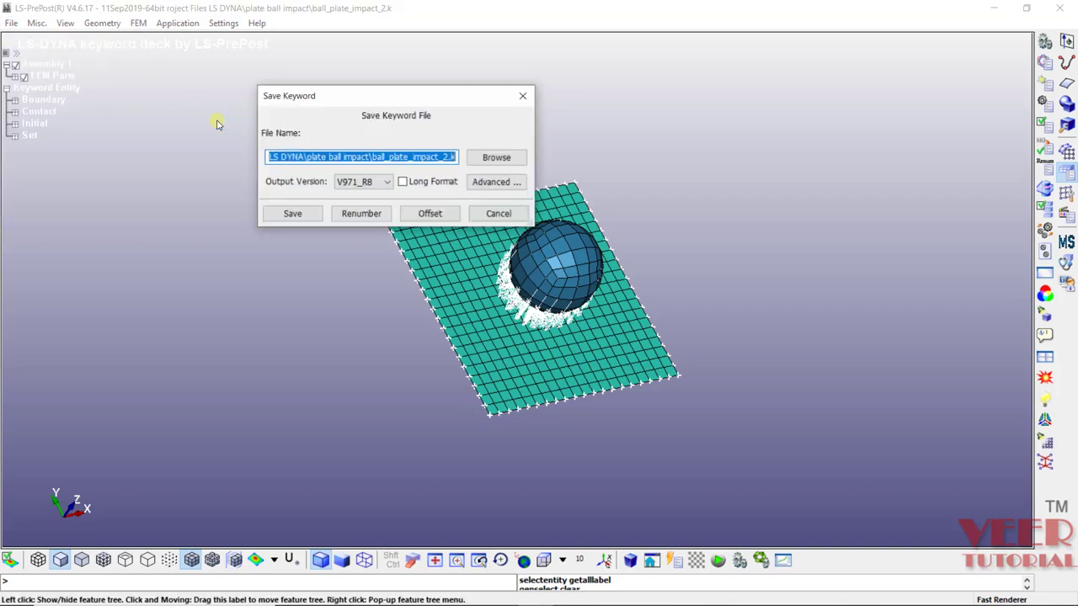
{"action": "left_click", "coordinate": [496, 158]}
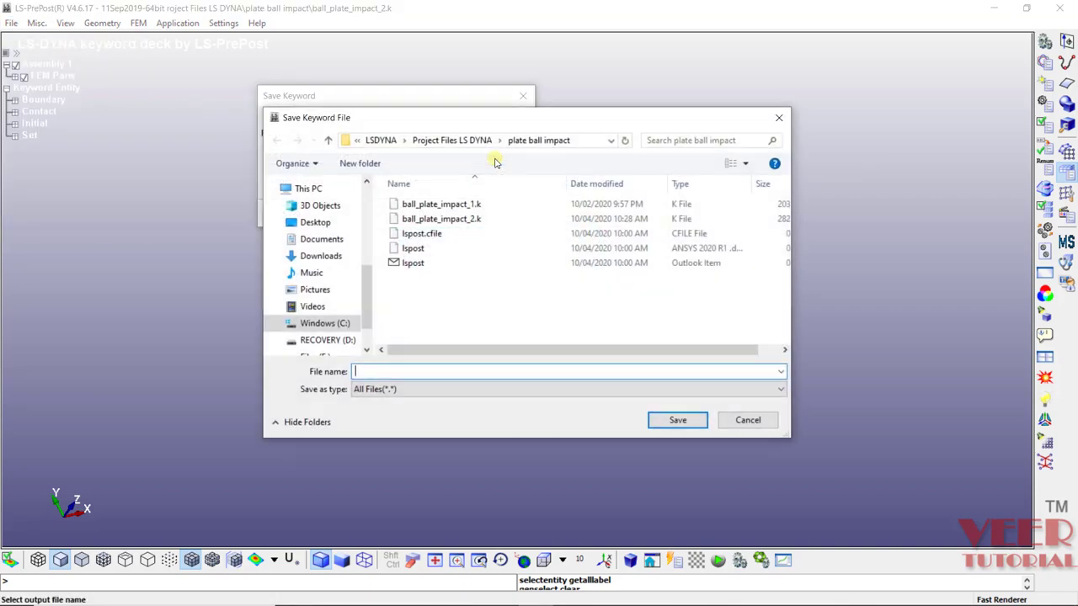
{"action": "left_click", "coordinate": [452, 206]}
{"action": "left_click", "coordinate": [443, 221]}
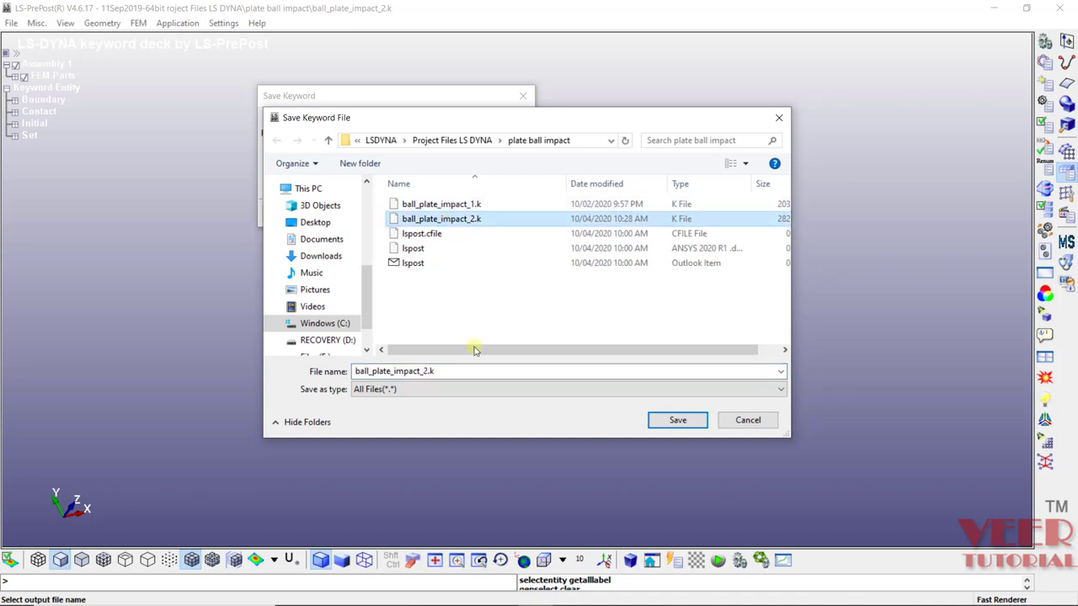
Rename the file to ball_plate_impact_final and save it with output version V971_R8.
{"action": "left_click", "coordinate": [471, 373]}
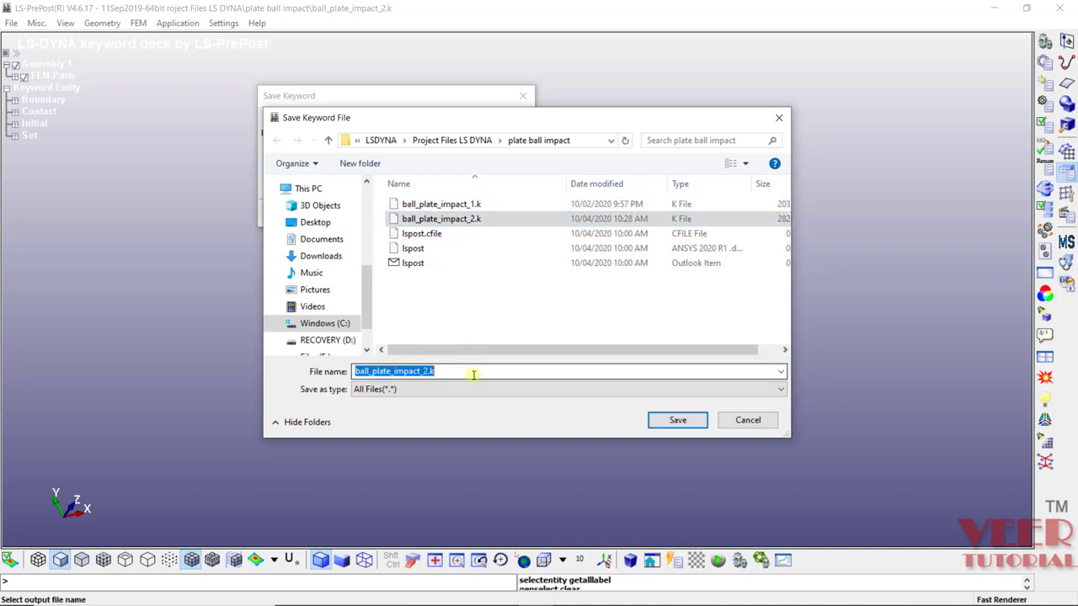
{"action": "left_click", "coordinate": [466, 375]}
{"action": "key", "text": "BackSpace"}
{"action": "key", "text": "BackSpace"}
{"action": "key", "text": "BackSpace"}
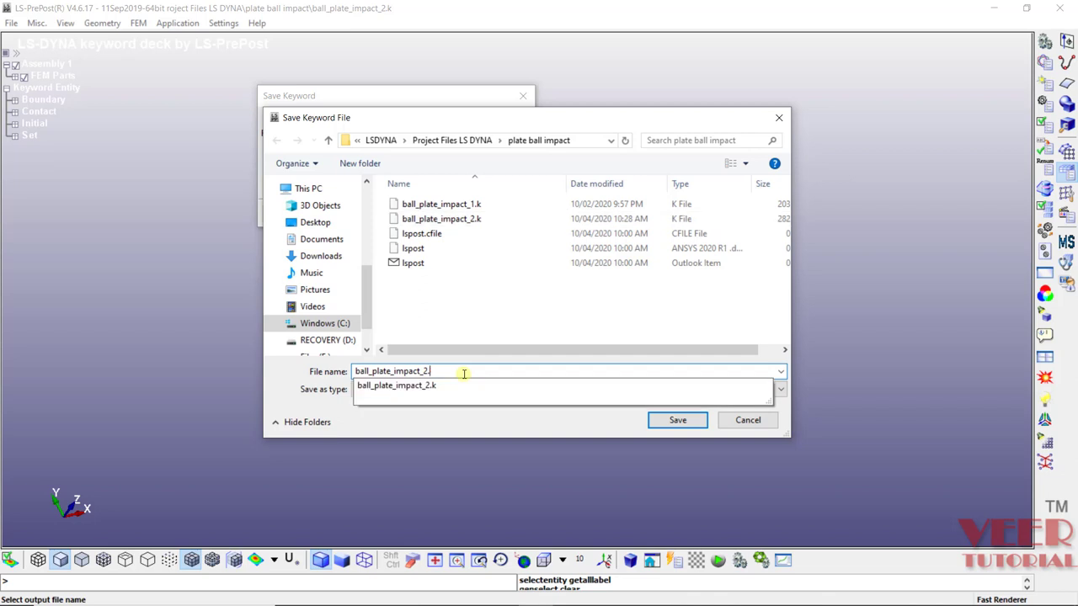
{"action": "type", "text": "final"}
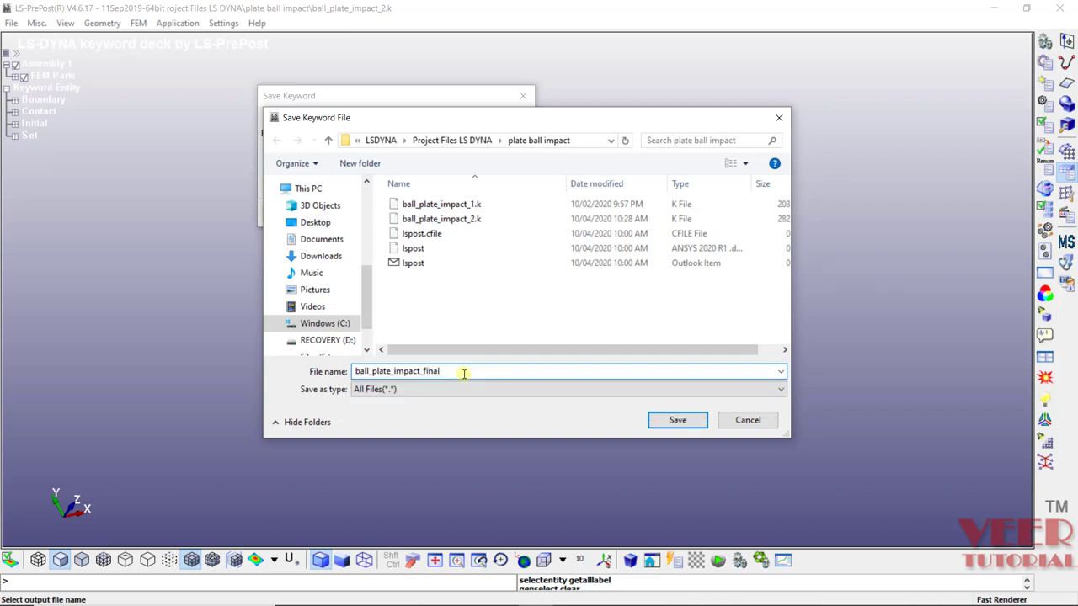
{"action": "key", "text": "Return"}
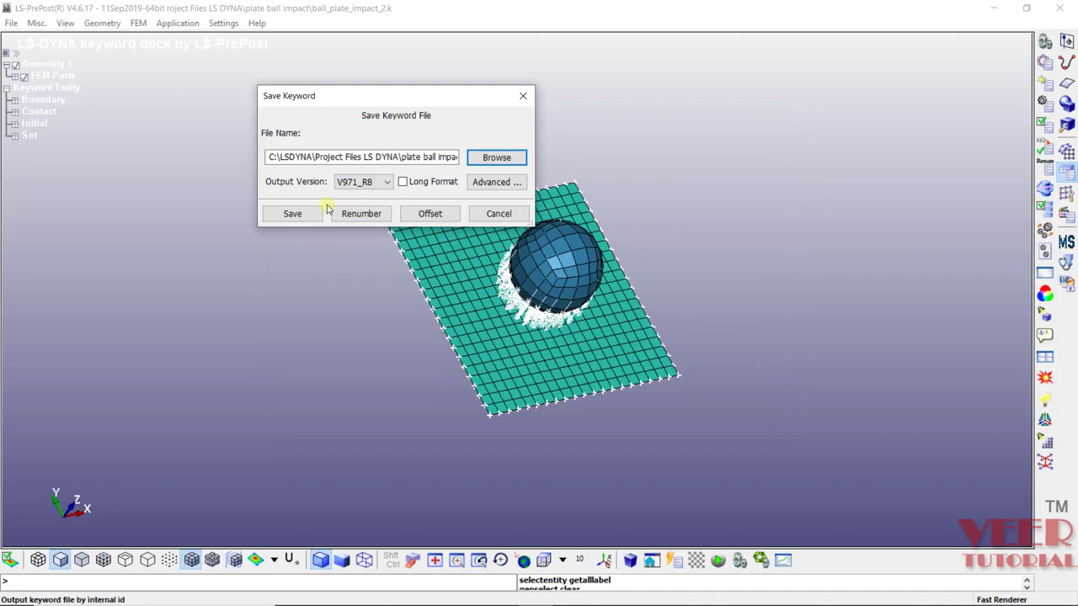
{"action": "left_click", "coordinate": [366, 183]}
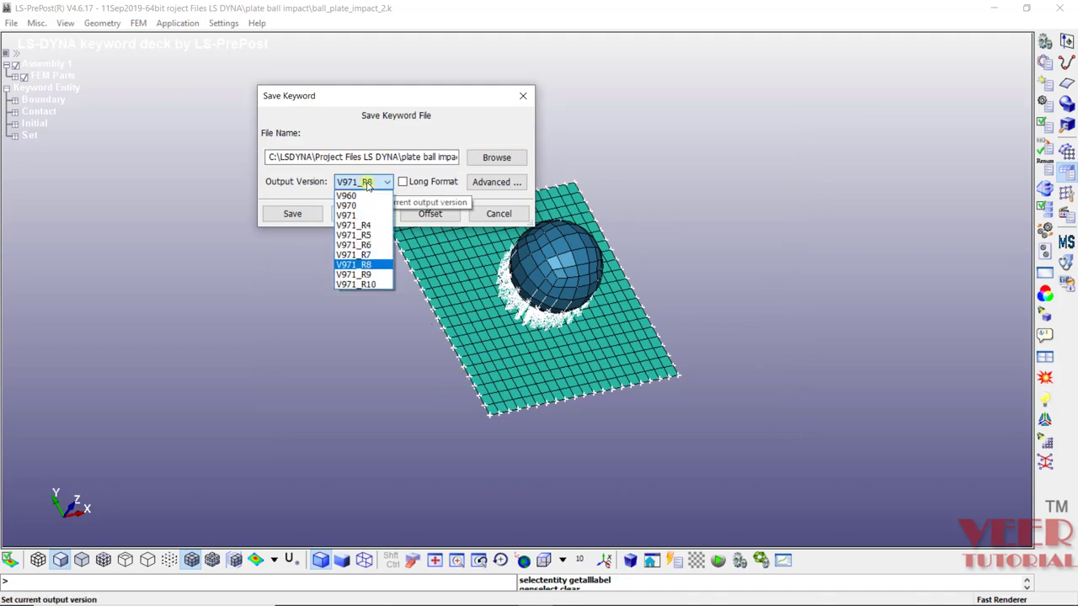
{"action": "left_click", "coordinate": [366, 266]}
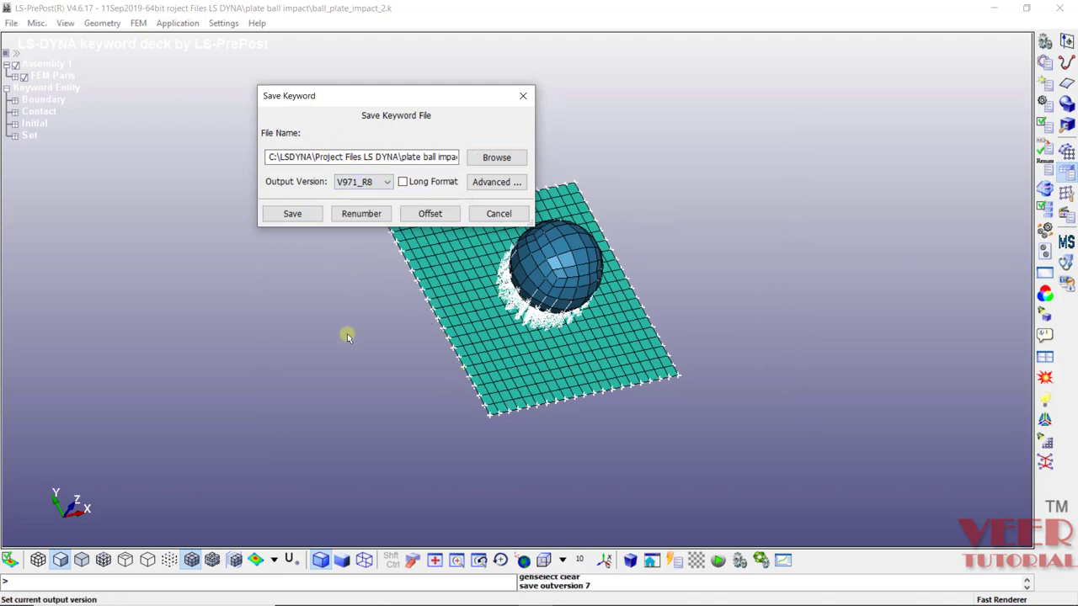
{"action": "left_click", "coordinate": [292, 214]}
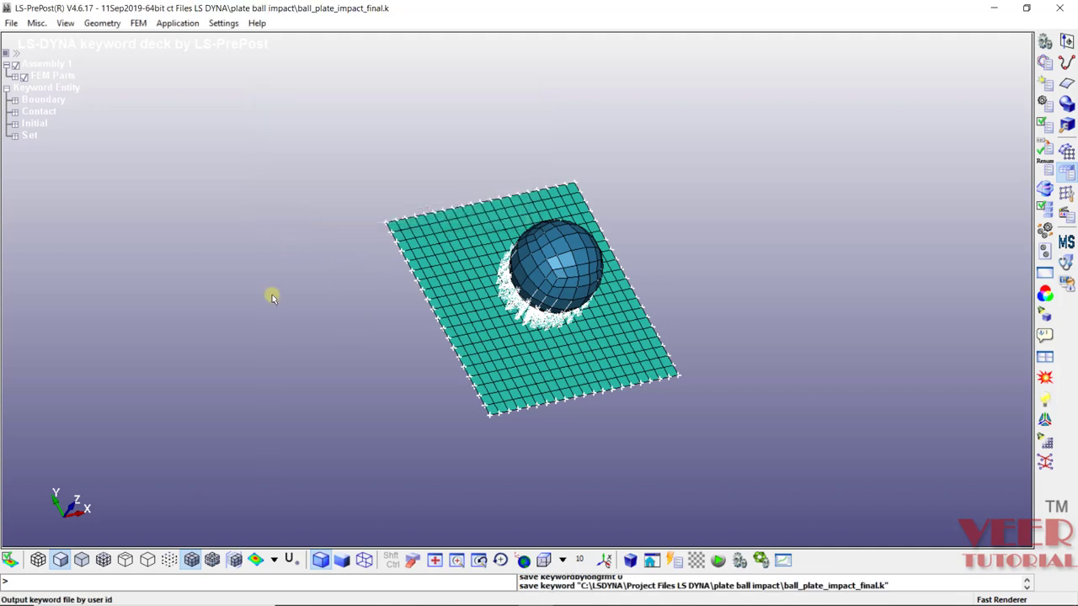
Launch LS-Run and delete the old finished job from the queue.
{"action": "left_click", "coordinate": [12, 25]}
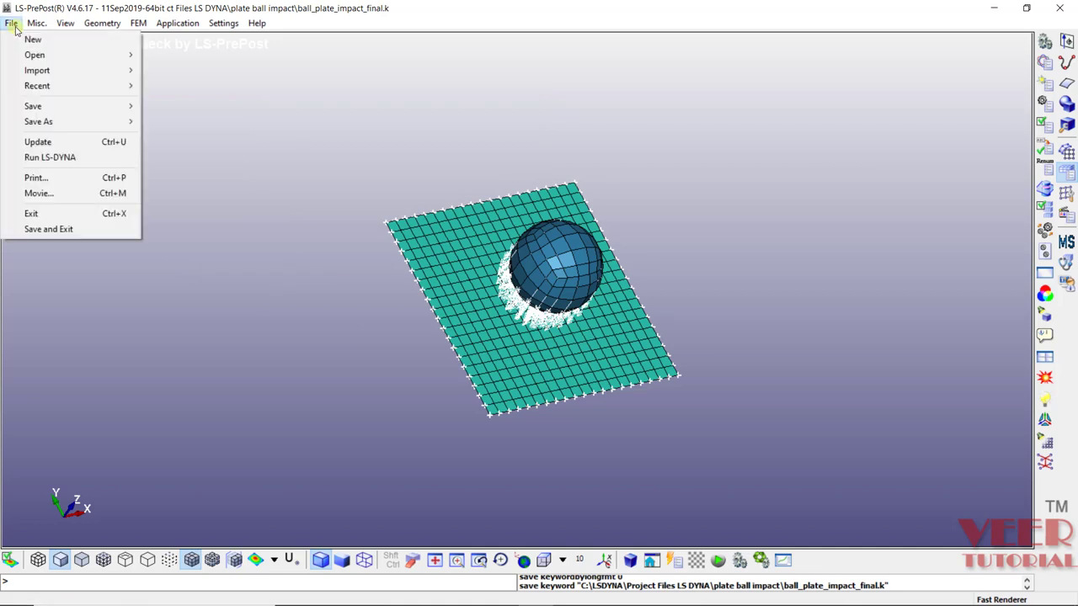
{"action": "left_click", "coordinate": [54, 160]}
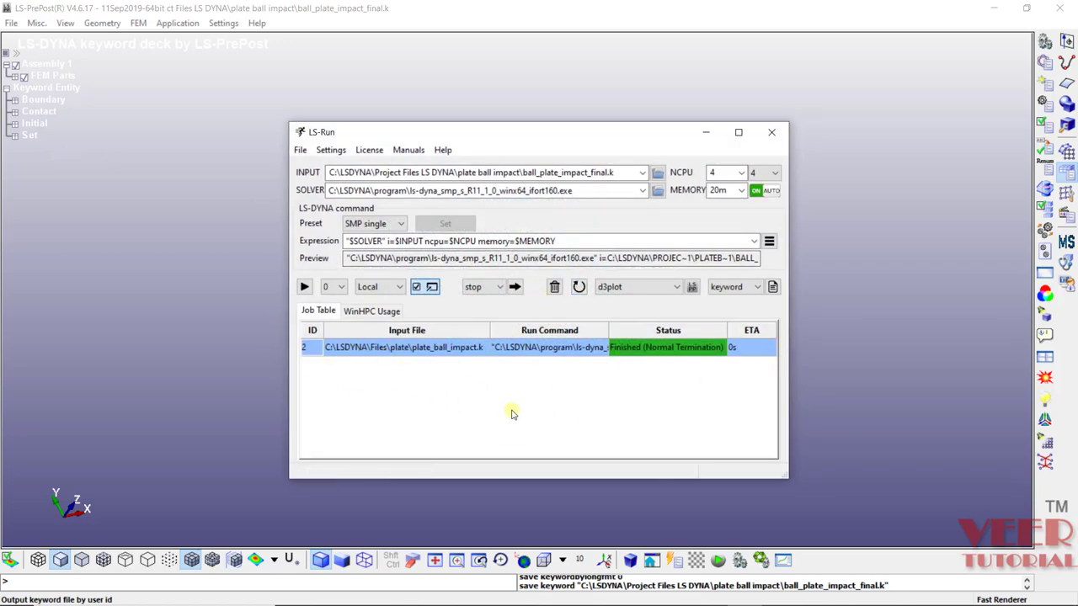
{"action": "left_click", "coordinate": [557, 288]}
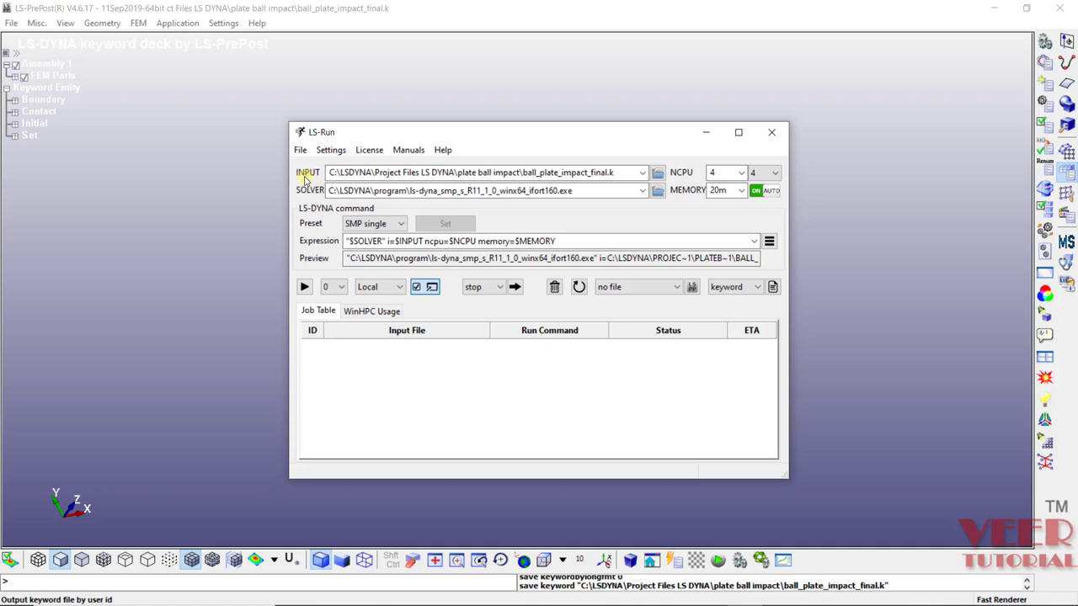
Set the input file to ball_plate_impact_final.k from the plate ball impact folder.
{"action": "left_click", "coordinate": [658, 175]}
{"action": "double_click", "coordinate": [443, 252]}
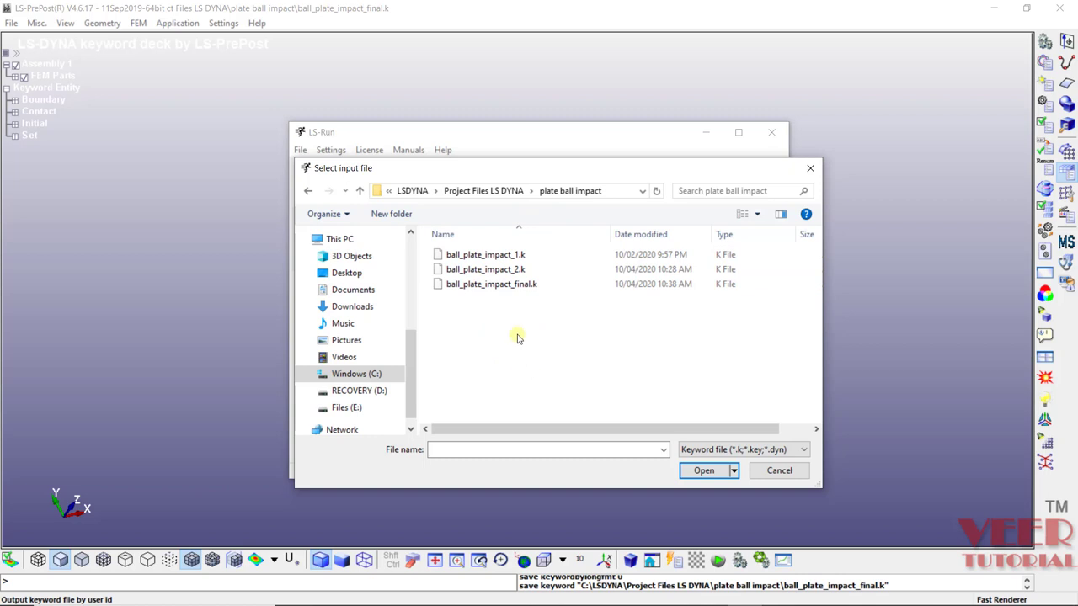
{"action": "left_click", "coordinate": [474, 287]}
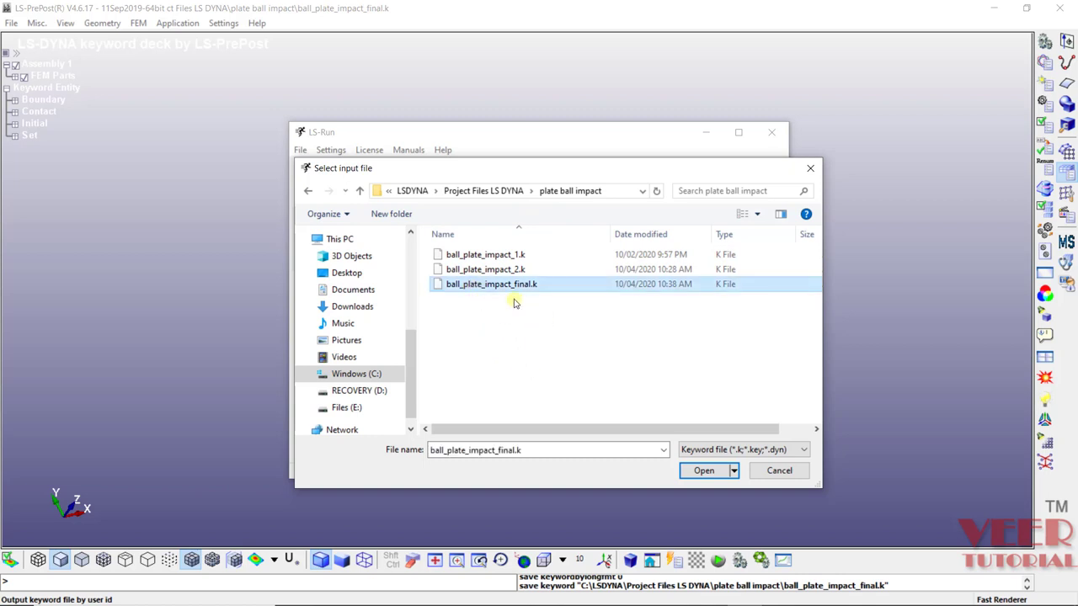
{"action": "left_click", "coordinate": [703, 470]}
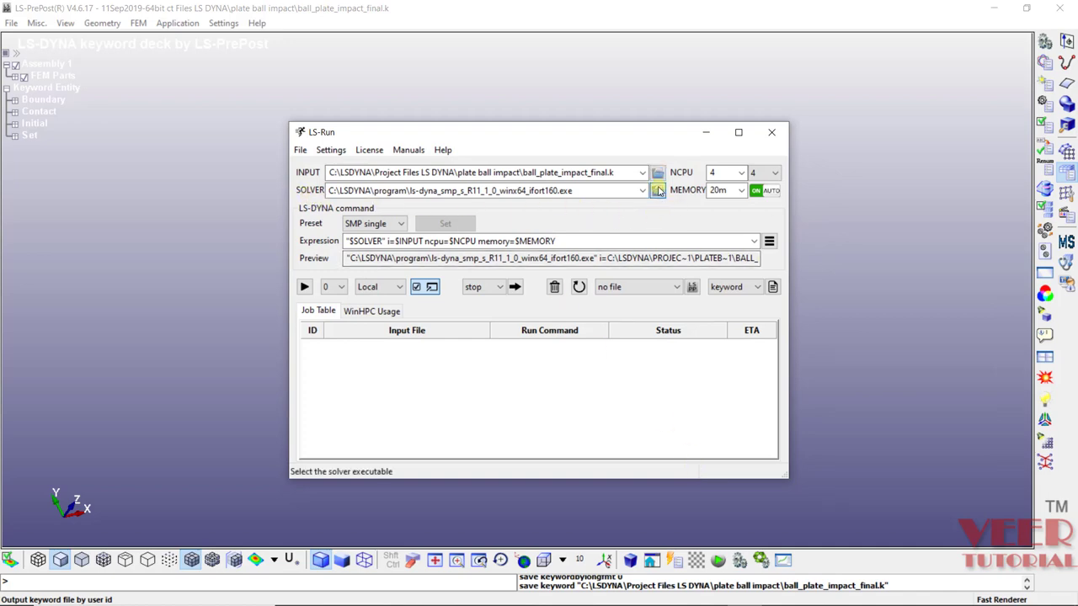
Choose ls-dyna_smp_s_R11_1_0_winx64_ifort160.exe as the solver executable.
{"action": "left_click", "coordinate": [657, 191]}
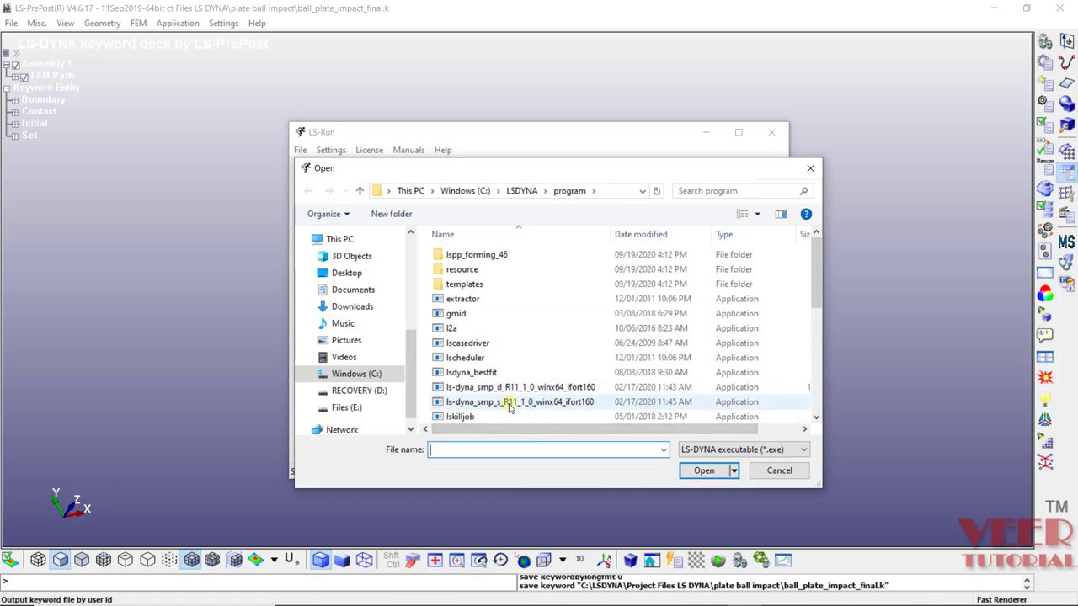
{"action": "left_click", "coordinate": [509, 405]}
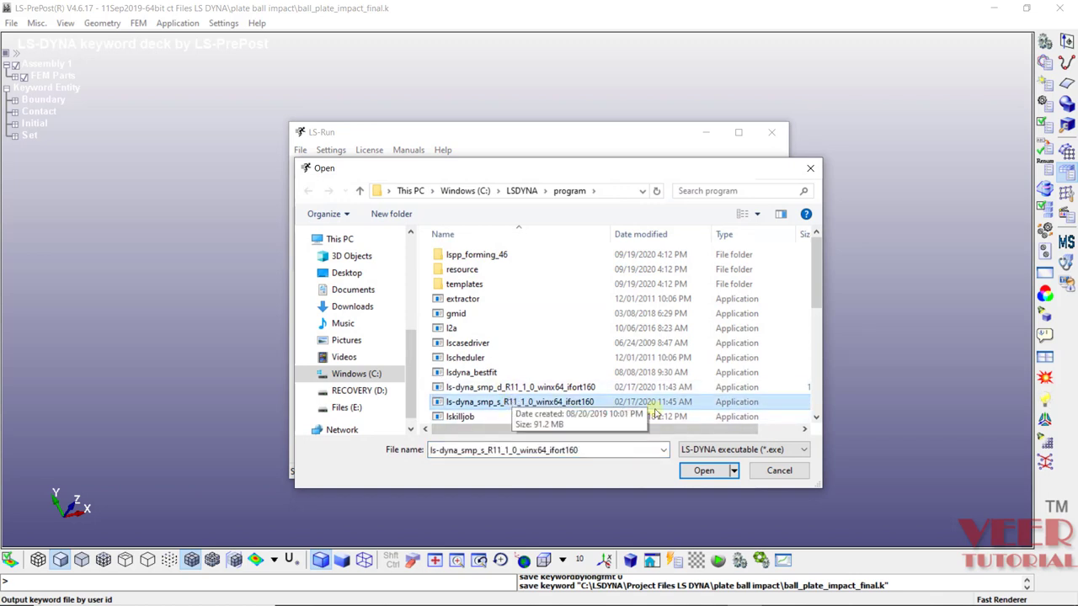
{"action": "left_click", "coordinate": [703, 470]}
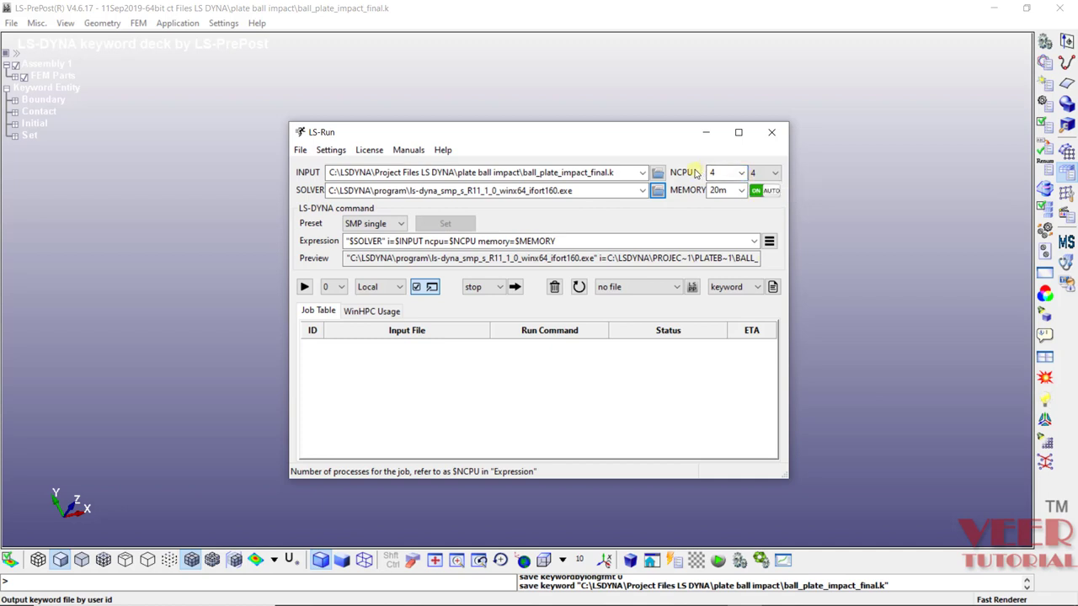
Keep memory at 20m with 4 CPUs and start the LS-DYNA job.
{"action": "left_click", "coordinate": [740, 191]}
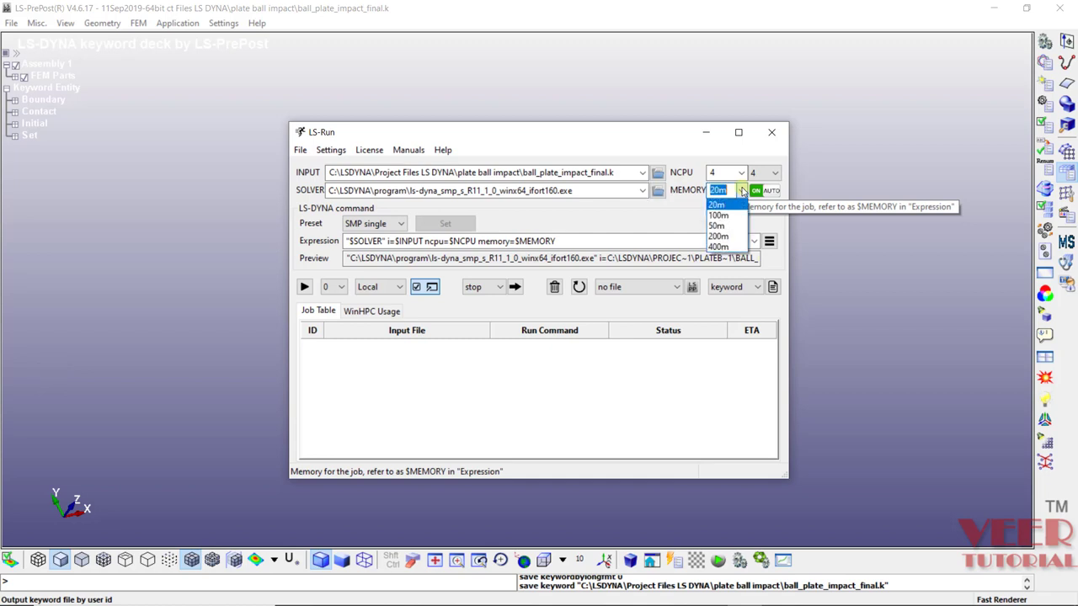
{"action": "left_click", "coordinate": [730, 207]}
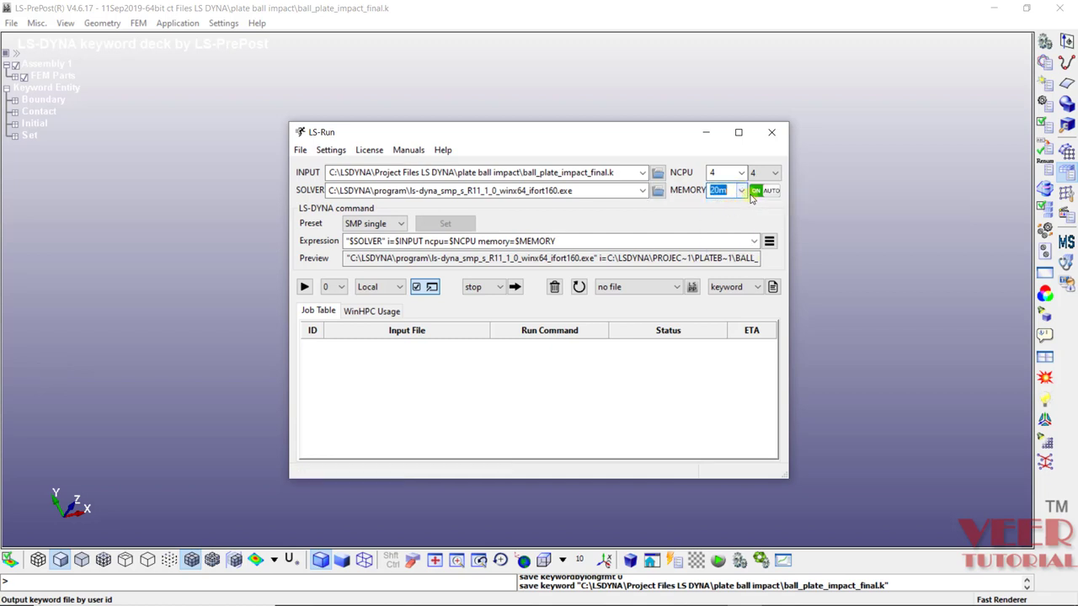
{"action": "left_click", "coordinate": [305, 287]}
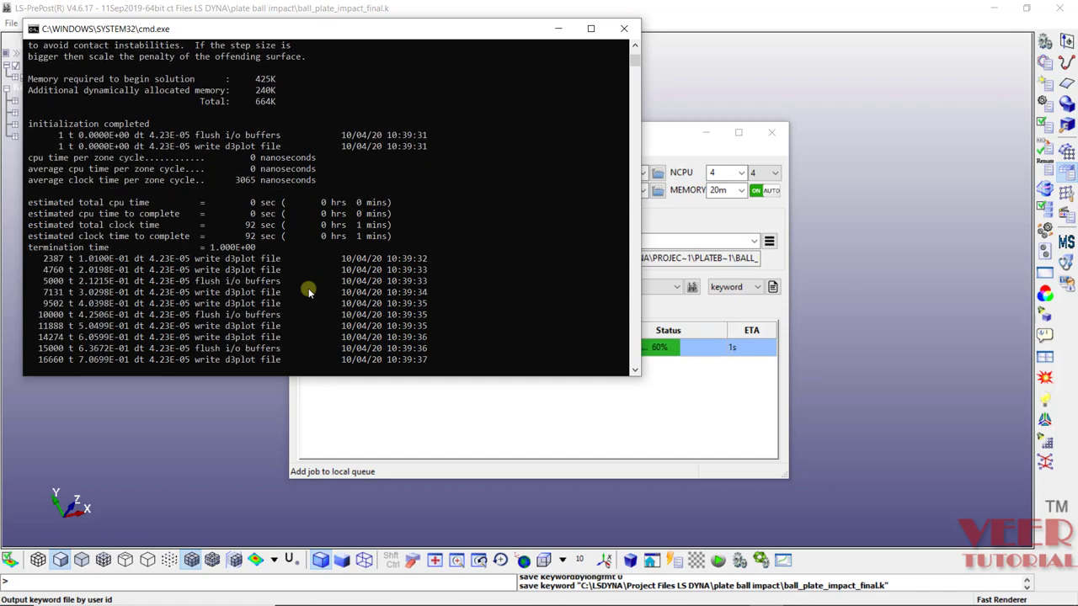
Confirm the job finished with Normal termination and close the solver console.
{"action": "left_click", "coordinate": [666, 242]}
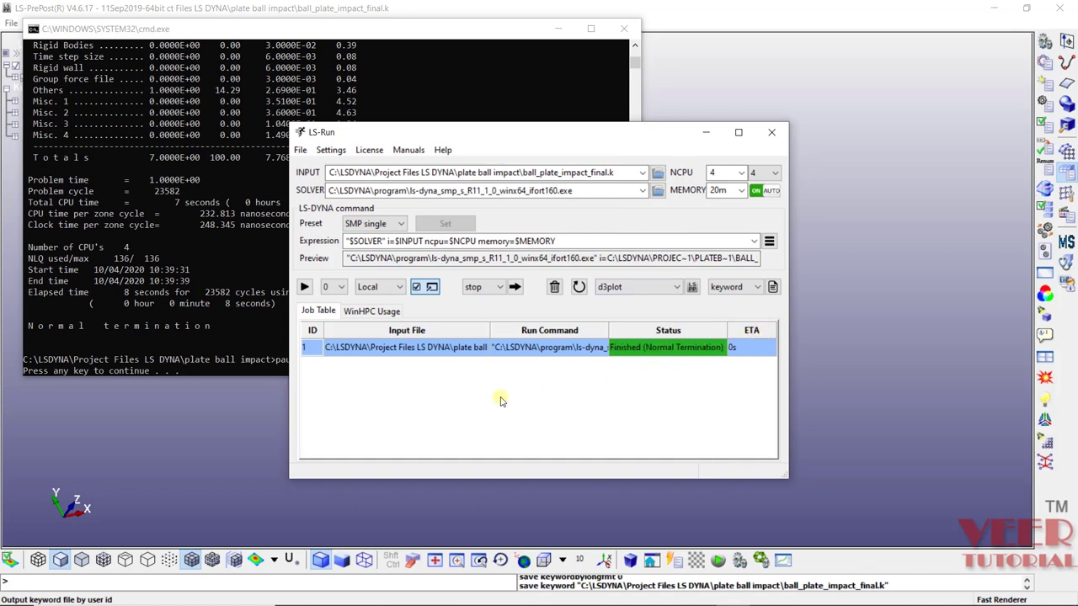
{"action": "left_click", "coordinate": [467, 39]}
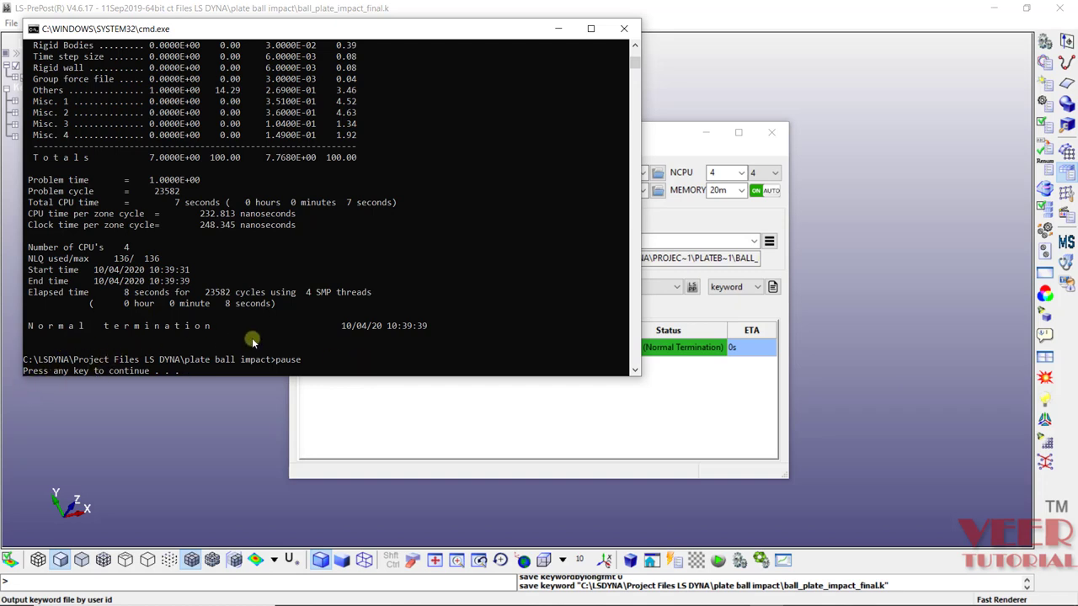
{"action": "key", "text": "Return"}
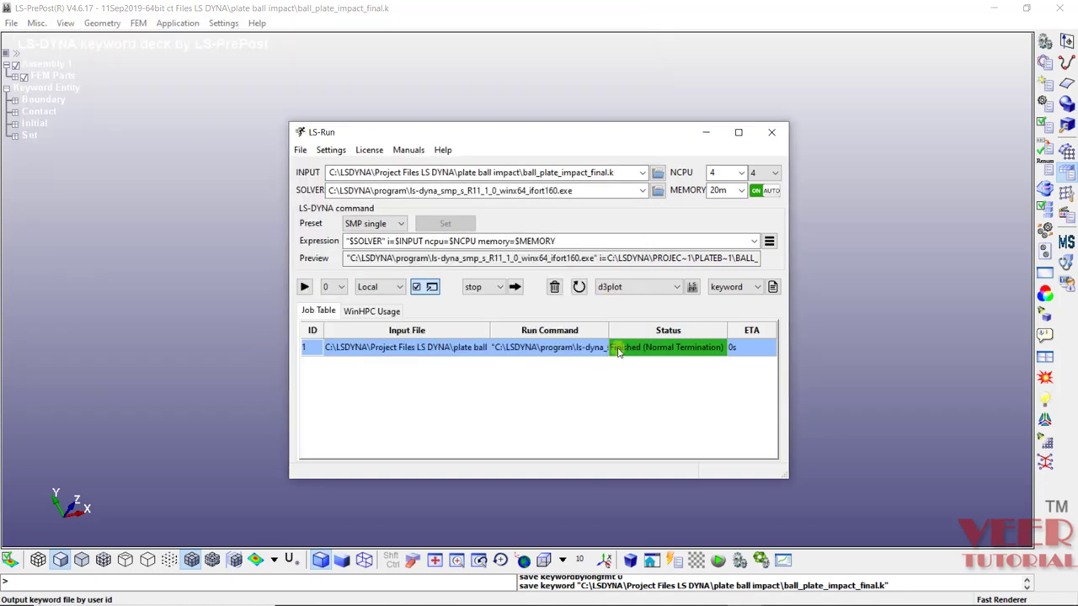